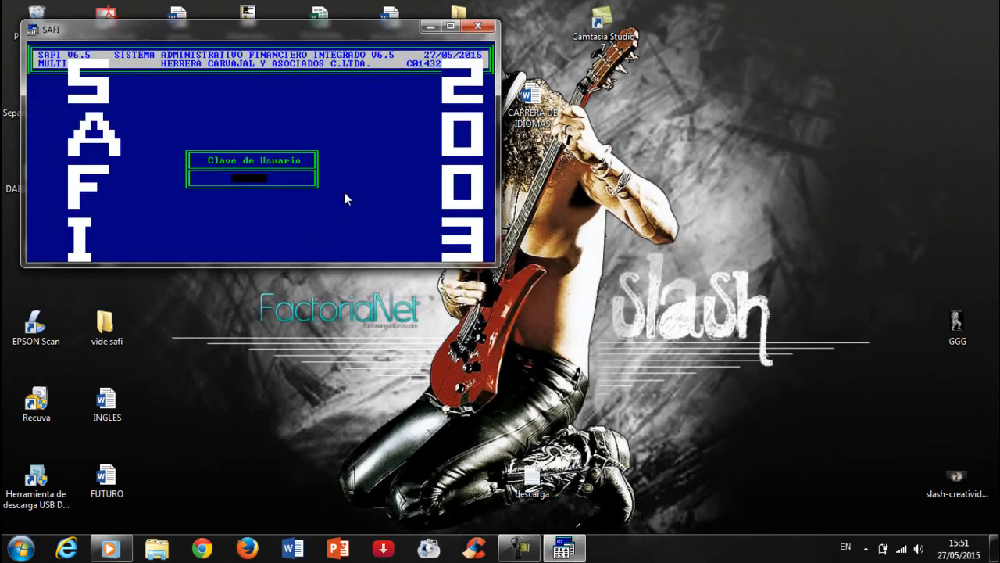
Log in to SAFI with the user password, then close the SAFI window
key("Return")
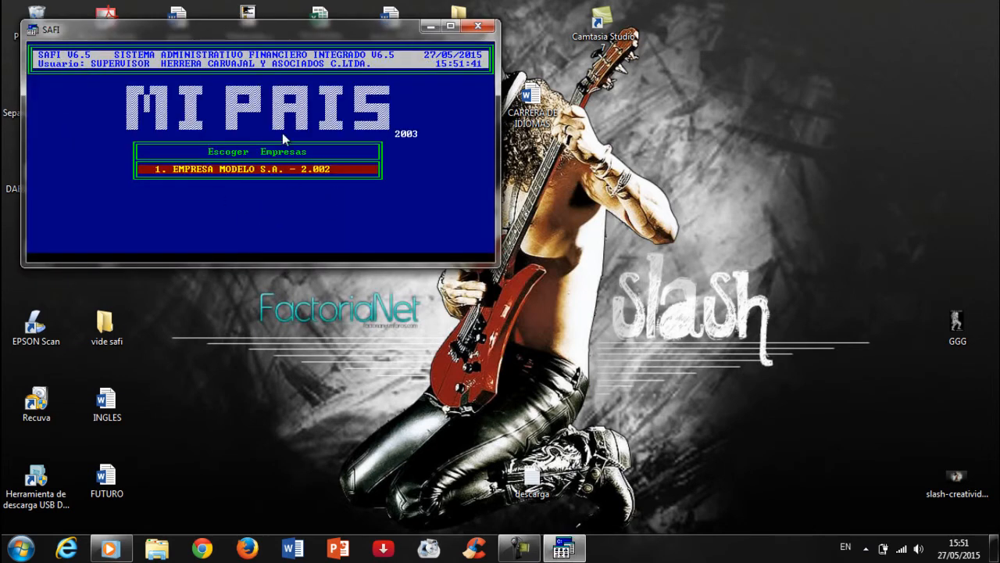
left_click_drag(303, 34, 538, 134)
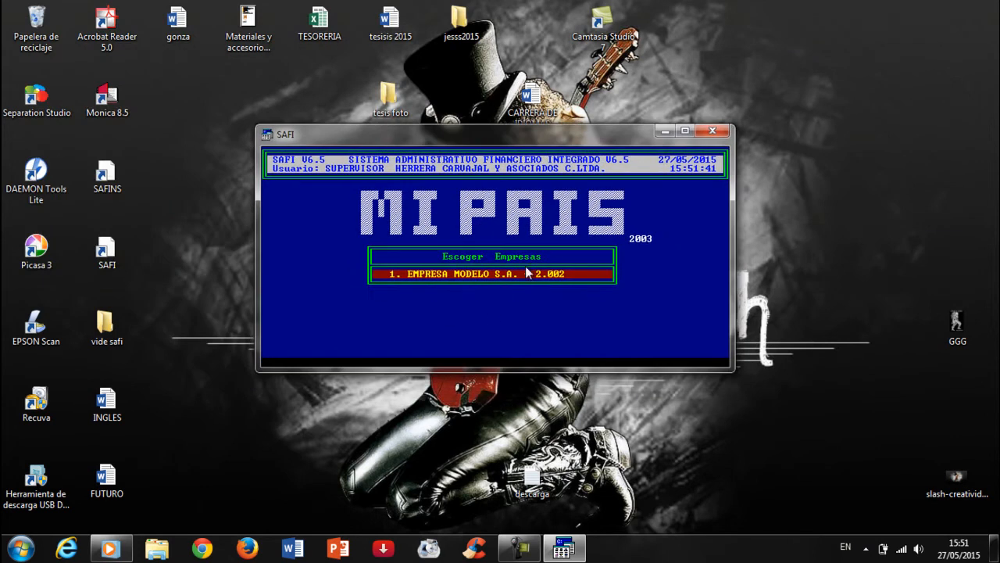
left_click(713, 132)
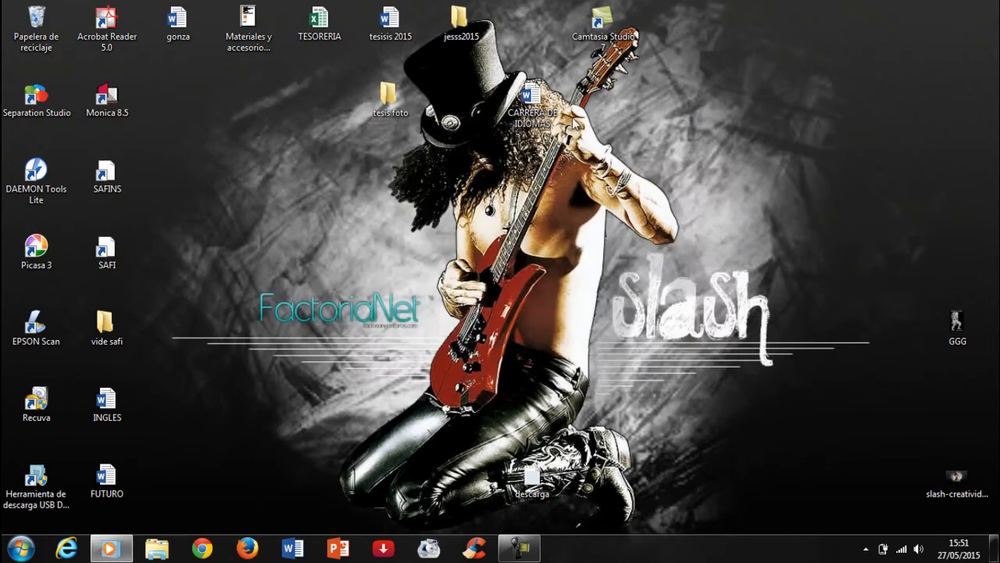
Launch the SAFINS installer and log in with the user password
double_click(125, 173)
left_click_drag(376, 38, 598, 147)
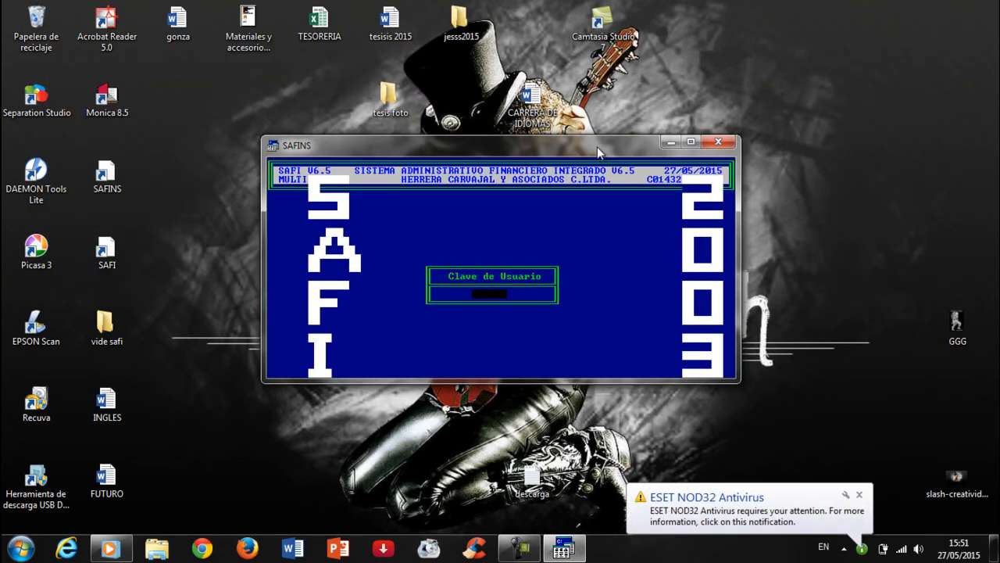
key("Return")
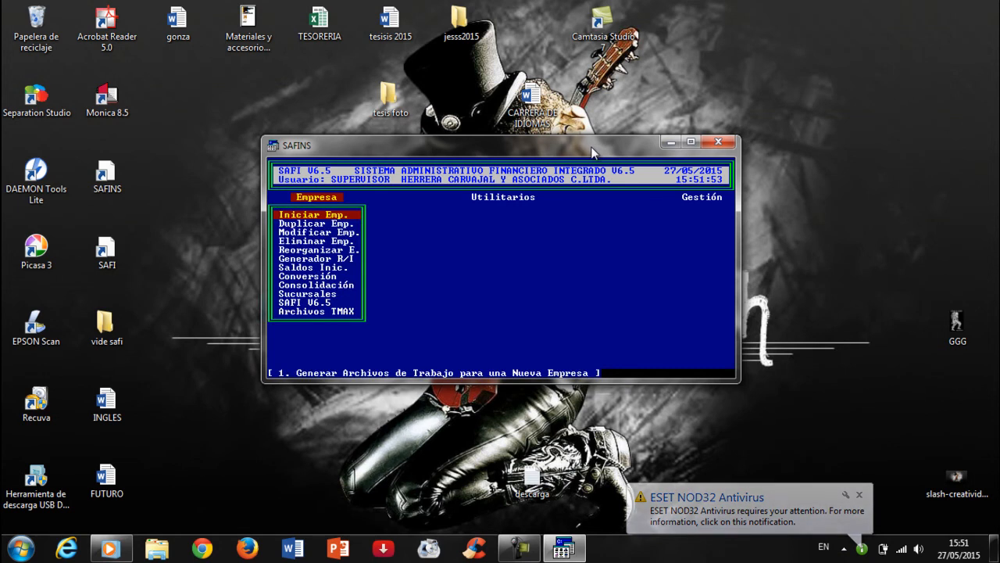
Start company CORMERCIAL in COMERCIAL with its RUC, IESS number, TUNGURAHUA, SALASAKA and AMBATO
key("Return")
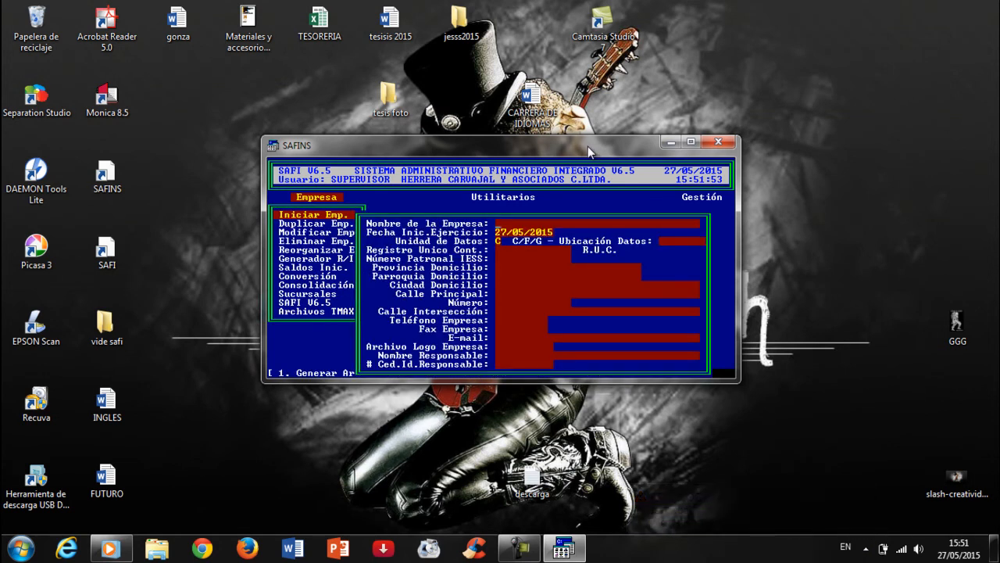
type("CORMERCIAL")
type("COMERCIAL")
key("Return")
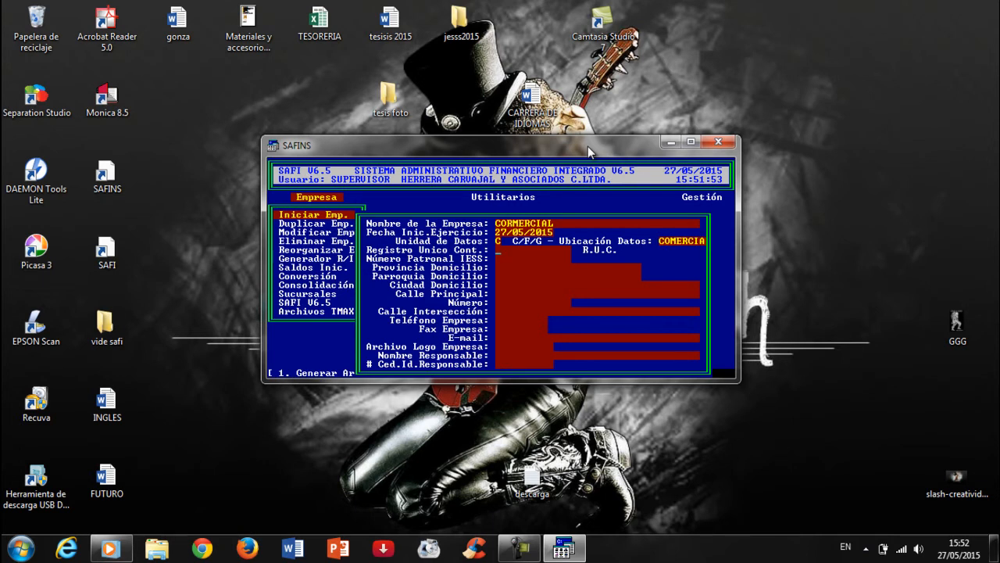
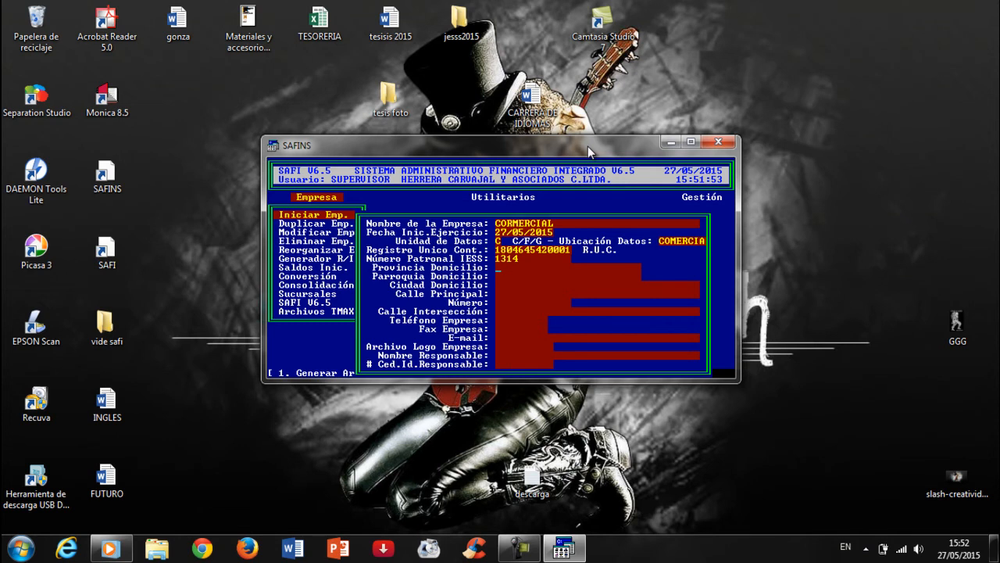
type("TUN")
type("GURAHUA")
type("SALASAKA")
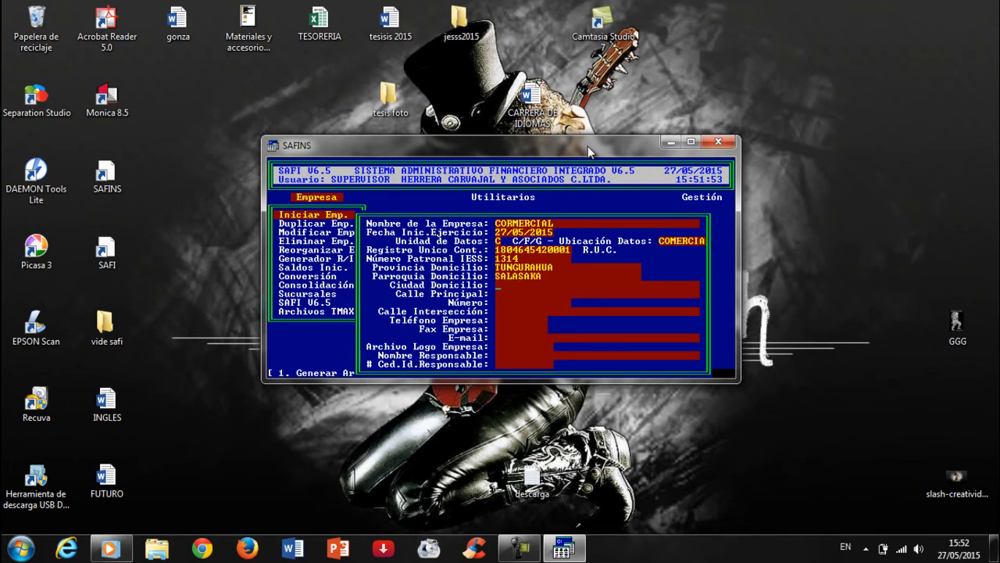
type("AMBATO")
key("Return")
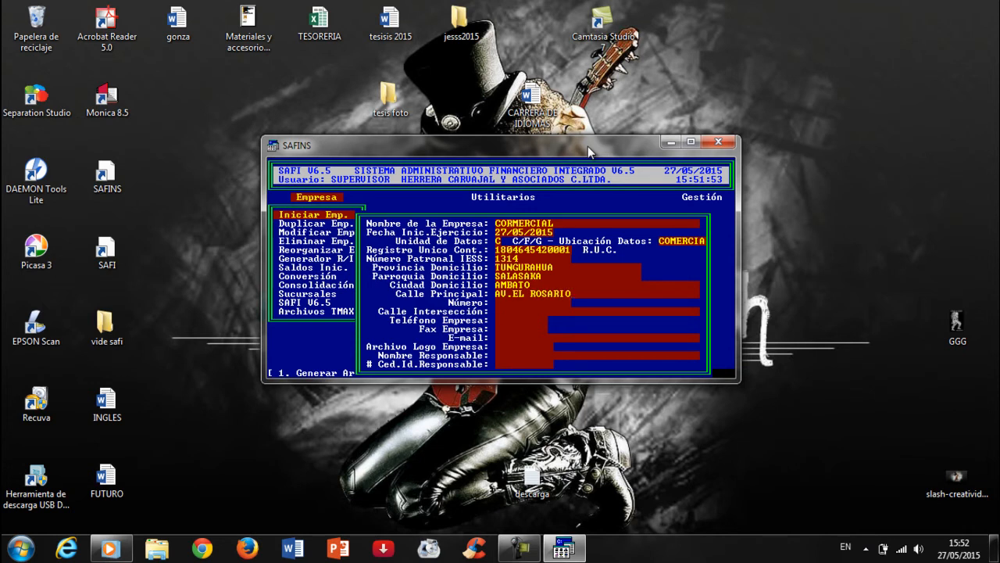
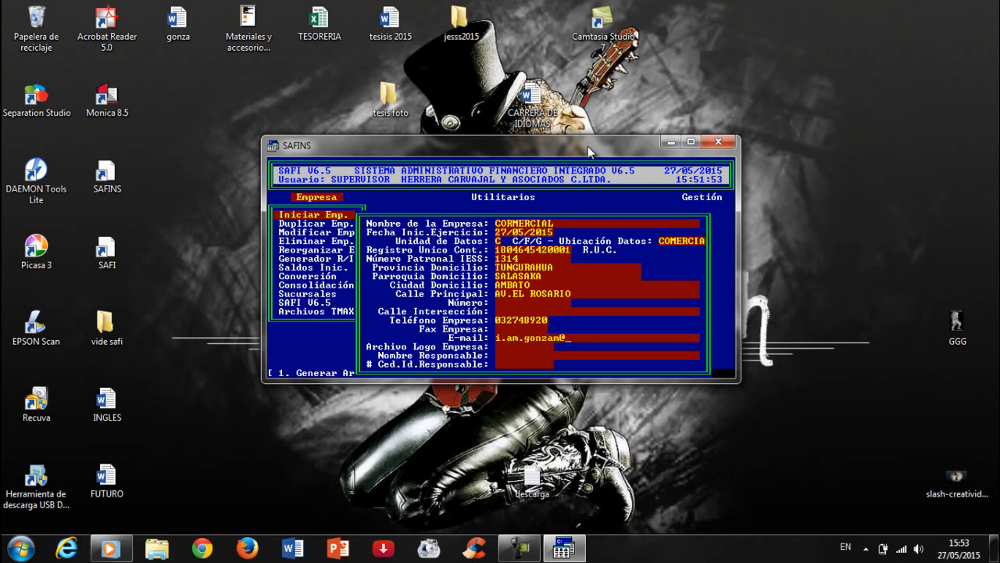
Enter street AV.EL ROSARIO, the phone, e-mail and responsible person's name and ID, then generate files
key("Return")
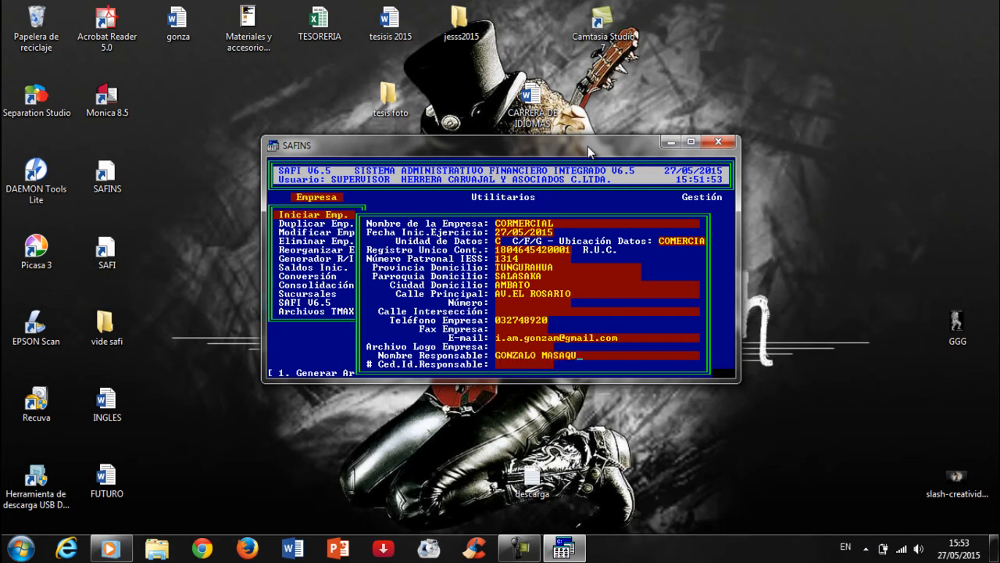
key("Return")
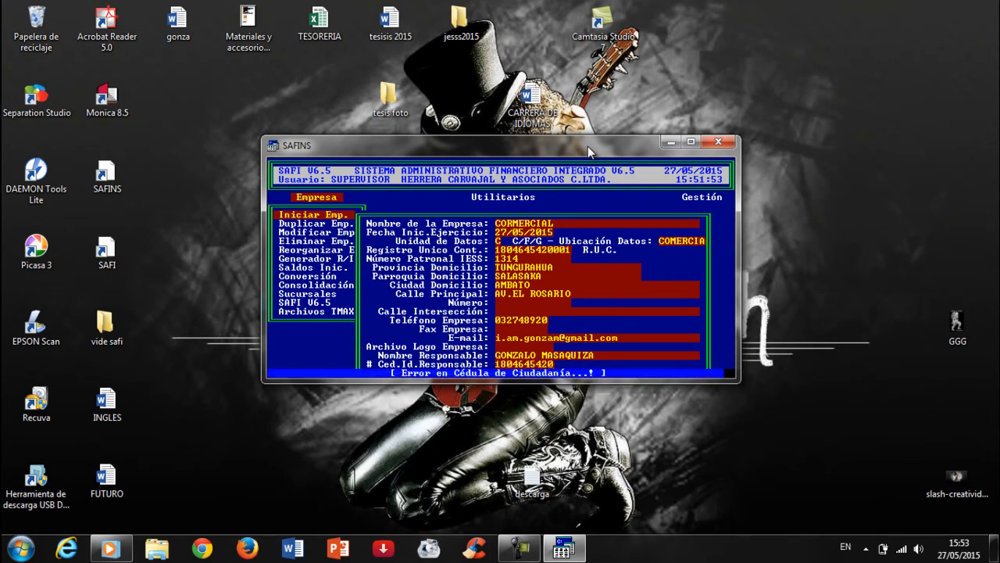
key("Return")
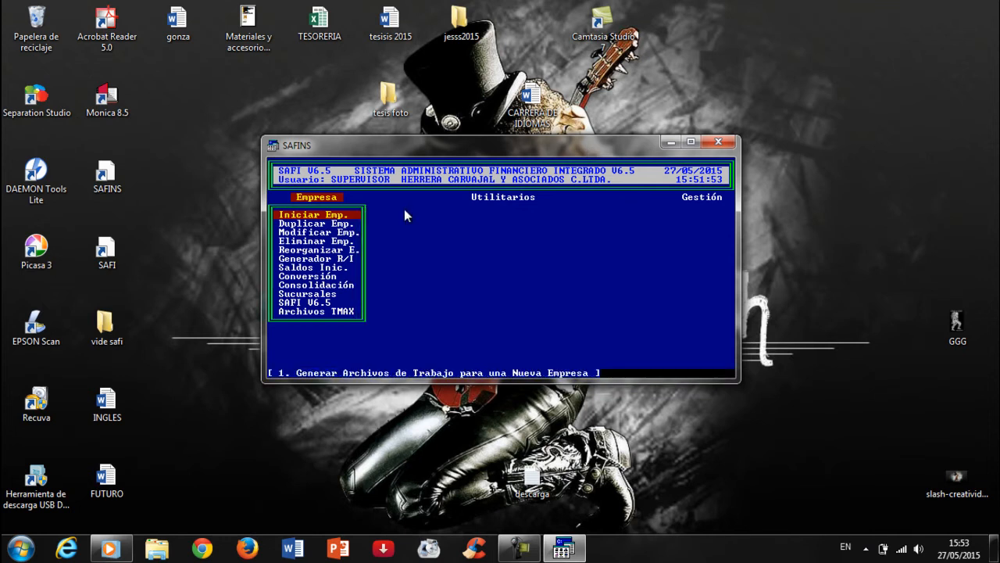
double_click(124, 247)
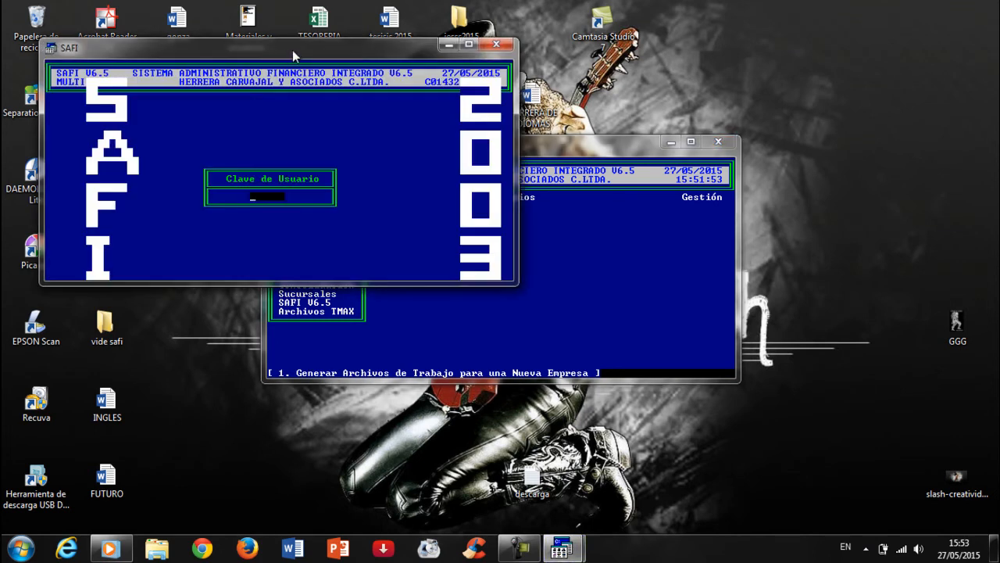
left_click_drag(286, 51, 465, 91)
key("Return")
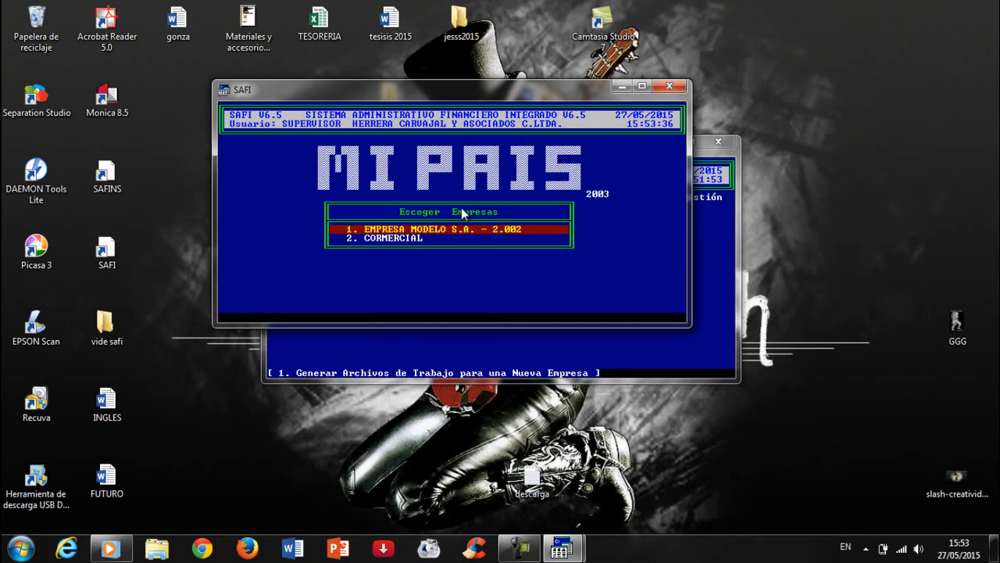
key("Down")
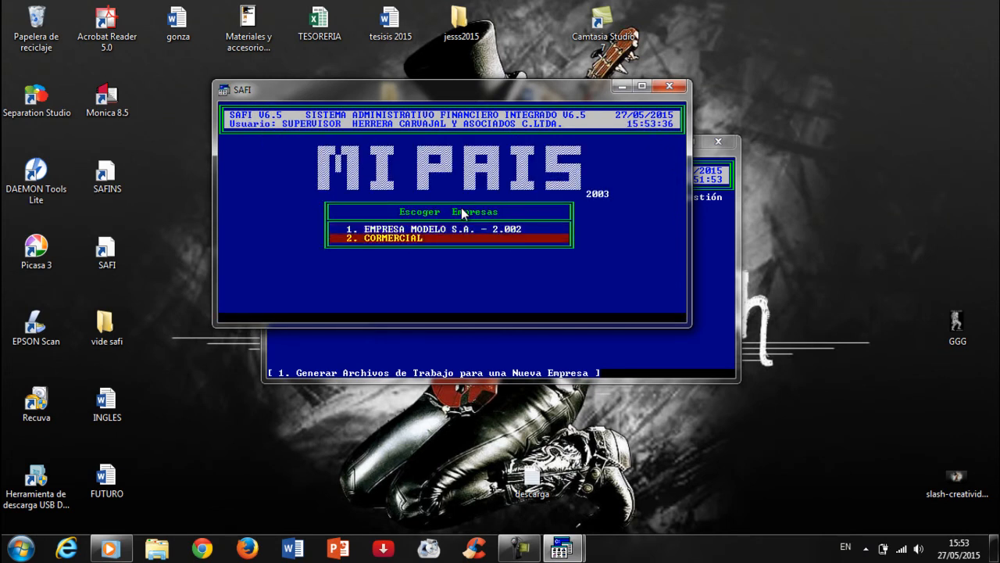
key("Return")
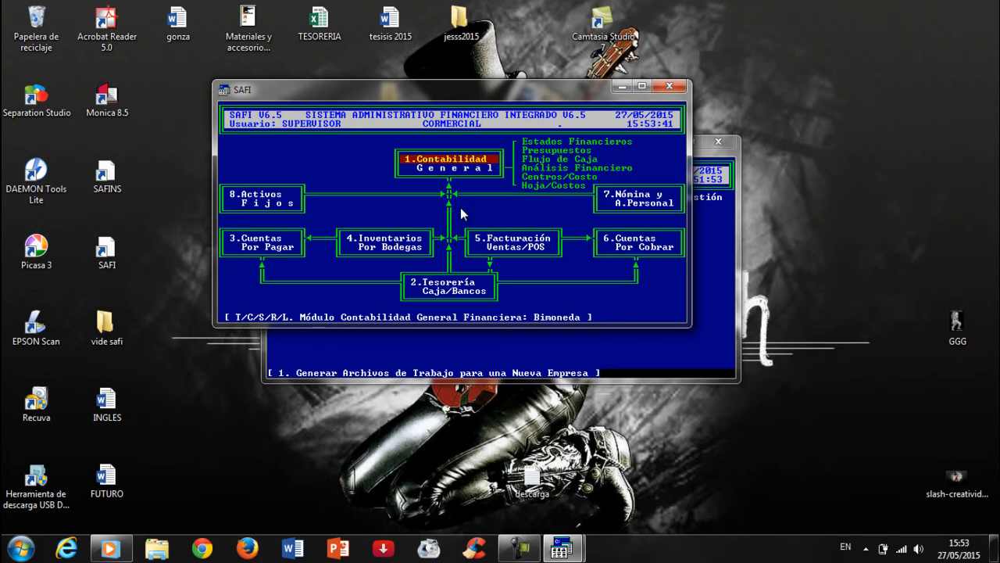
key("Down")
key("Up")
left_click(451, 167)
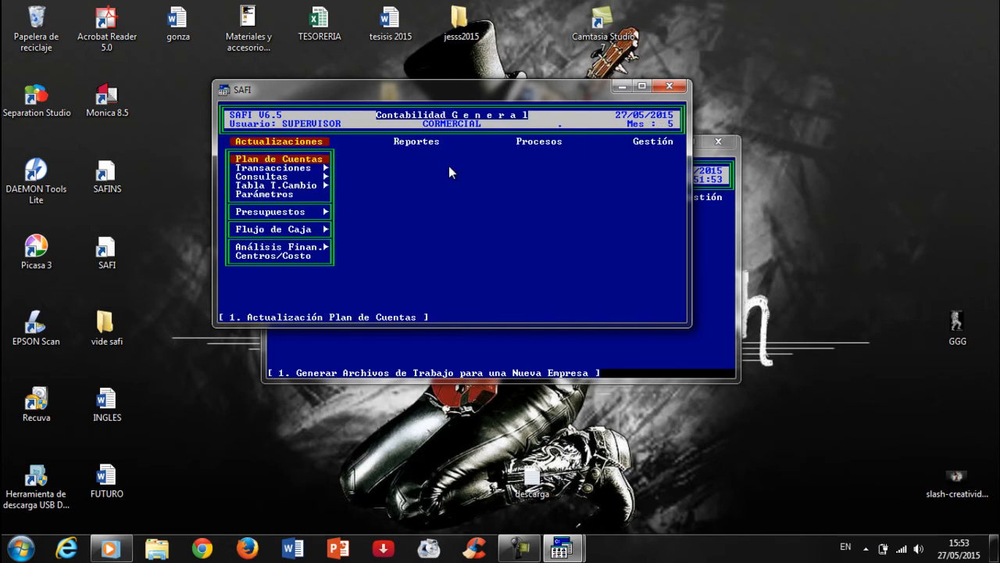
key("Return")
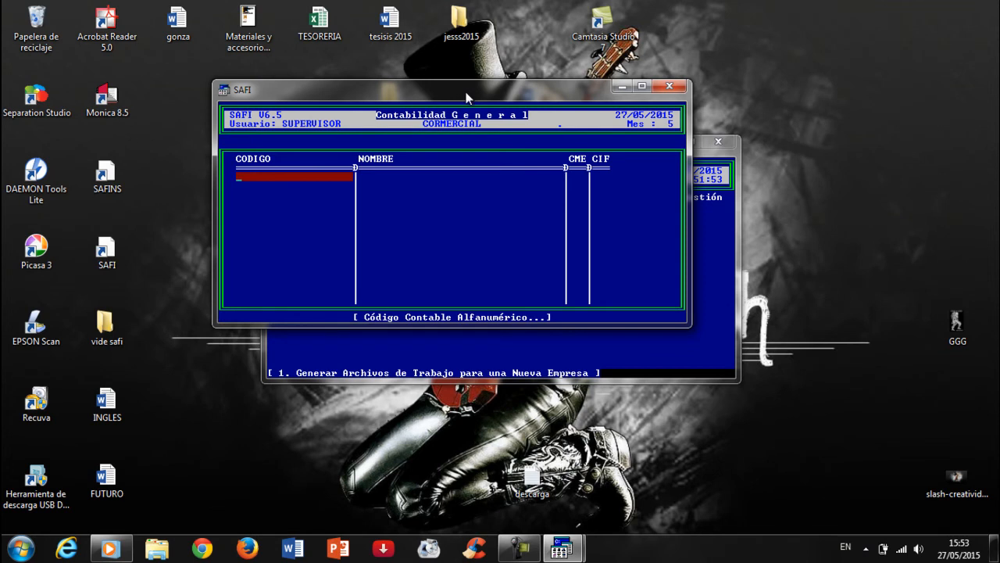
left_click_drag(465, 92, 489, 78)
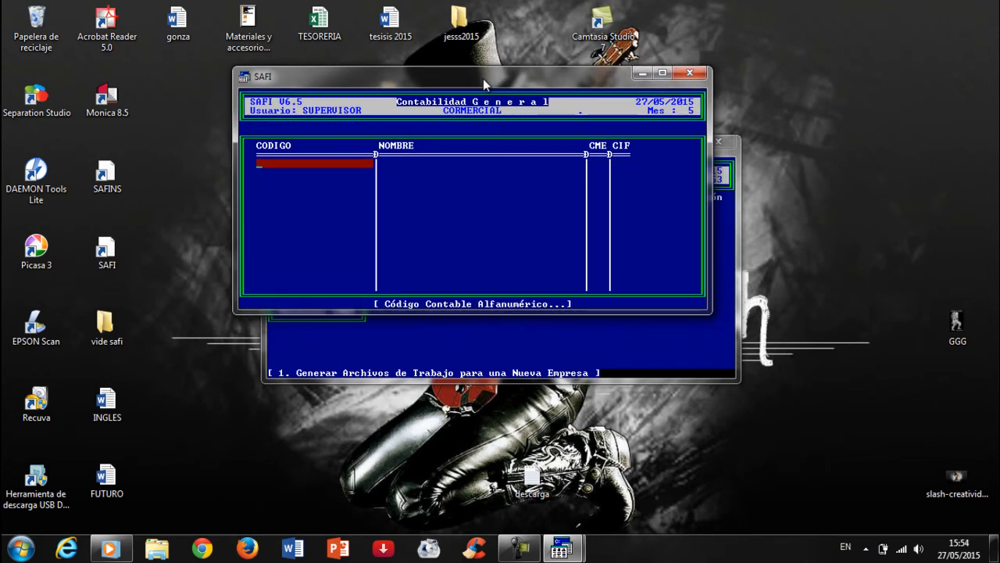
left_click_drag(582, 85, 457, 69)
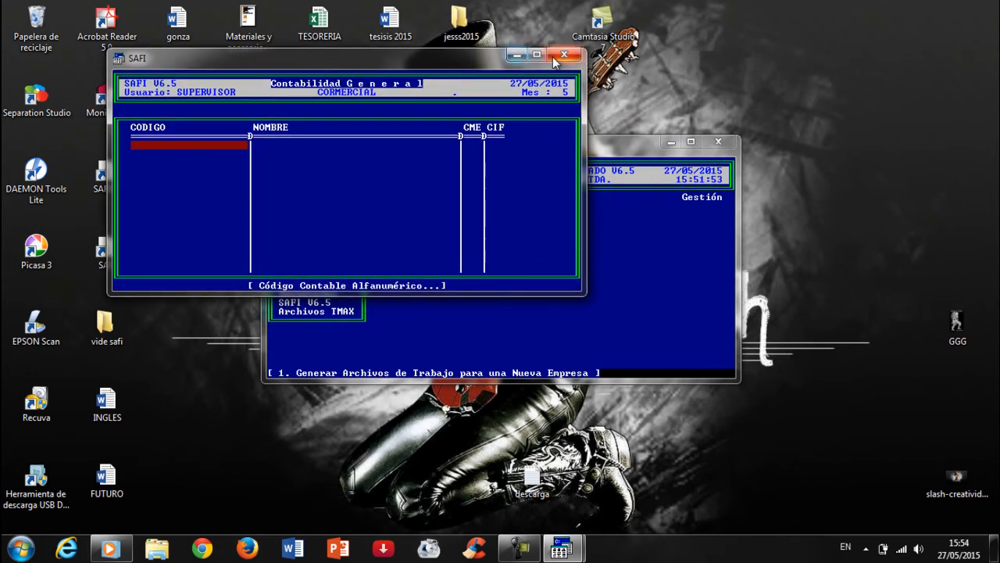
left_click(561, 55)
left_click_drag(481, 148, 530, 126)
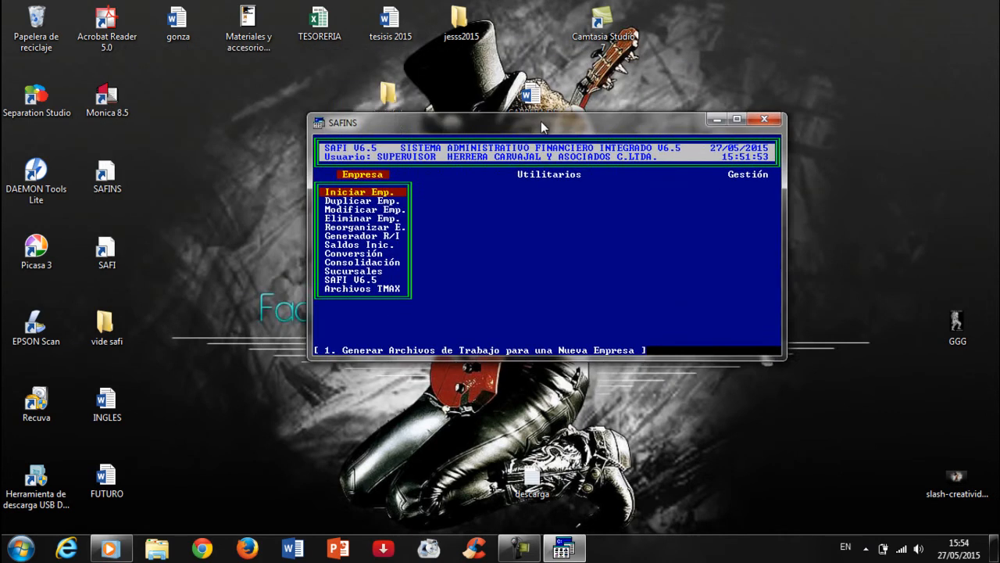
Restart the SAFINS installer, log in, and bring up the Empresa options
left_click(767, 118)
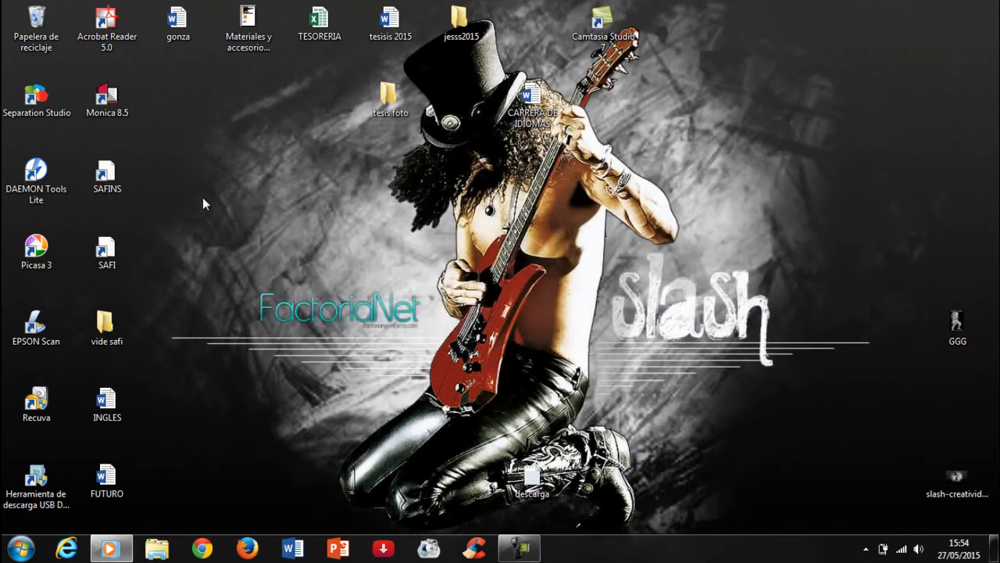
double_click(121, 174)
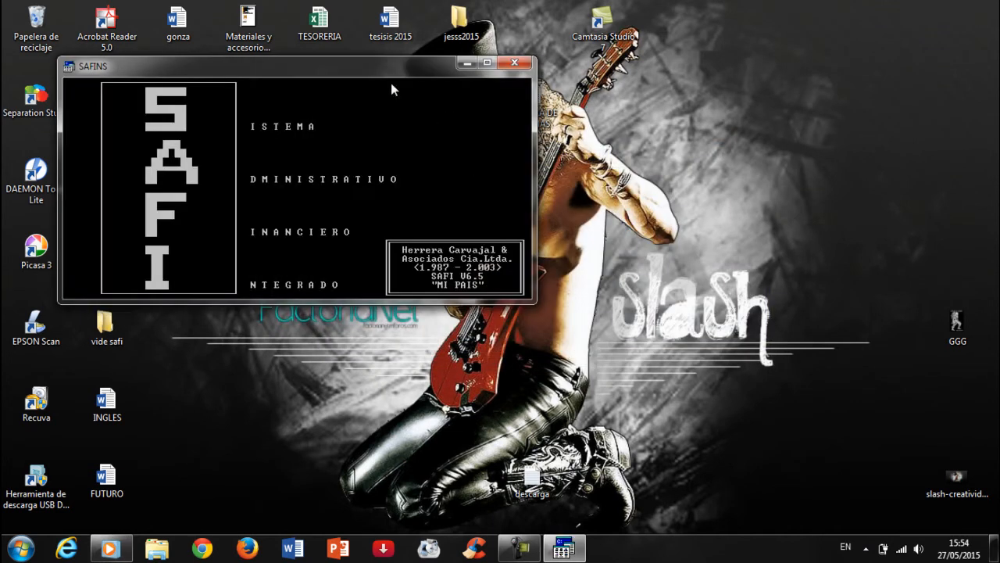
left_click_drag(470, 85, 618, 141)
key("Return")
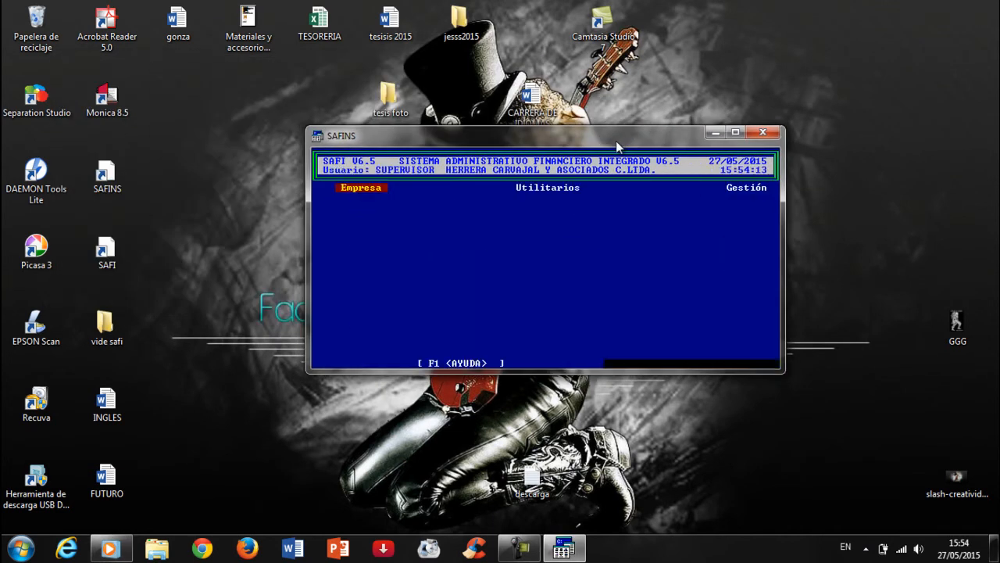
key("Return")
Duplicate EMPRESA MODELO S.A.'s master files into CORMERCIAL without initial balances
key("Down")
key("Down")
key("Up")
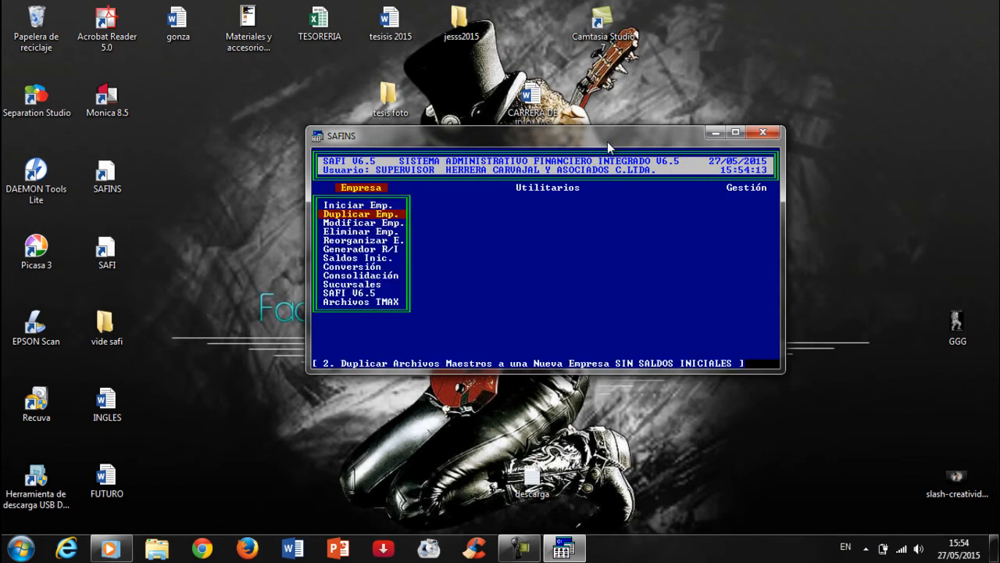
key("Return")
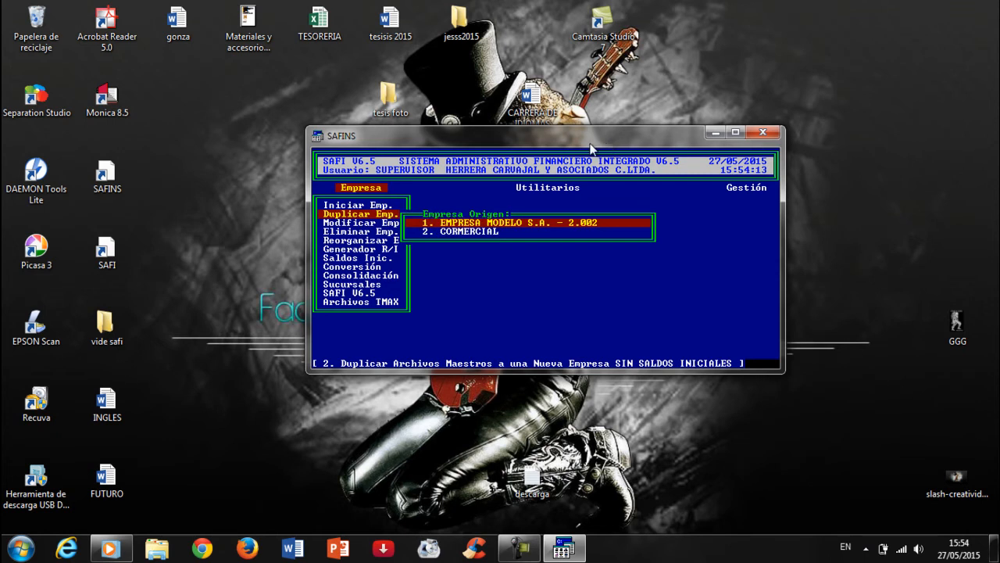
key("Return")
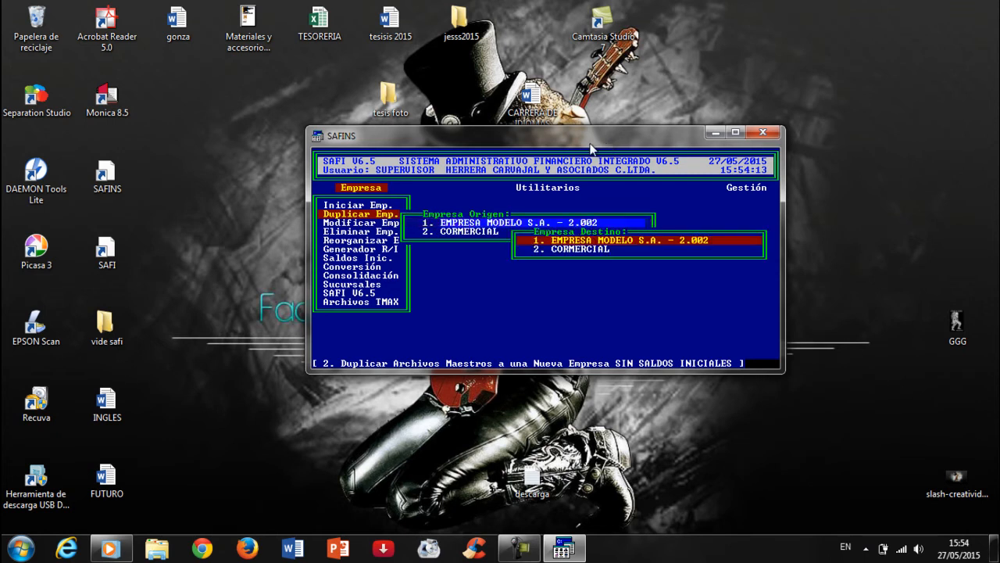
key("Down")
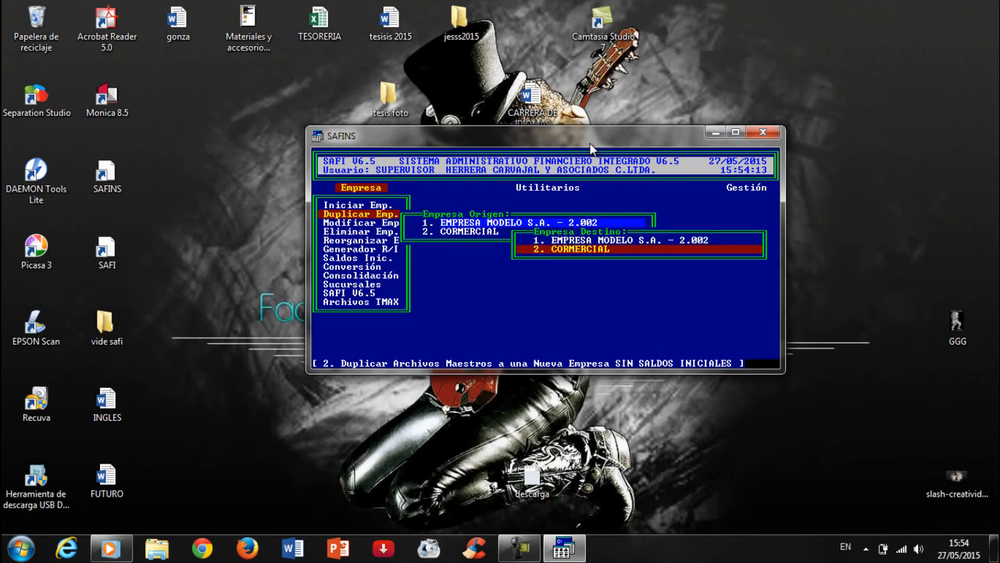
key("Return")
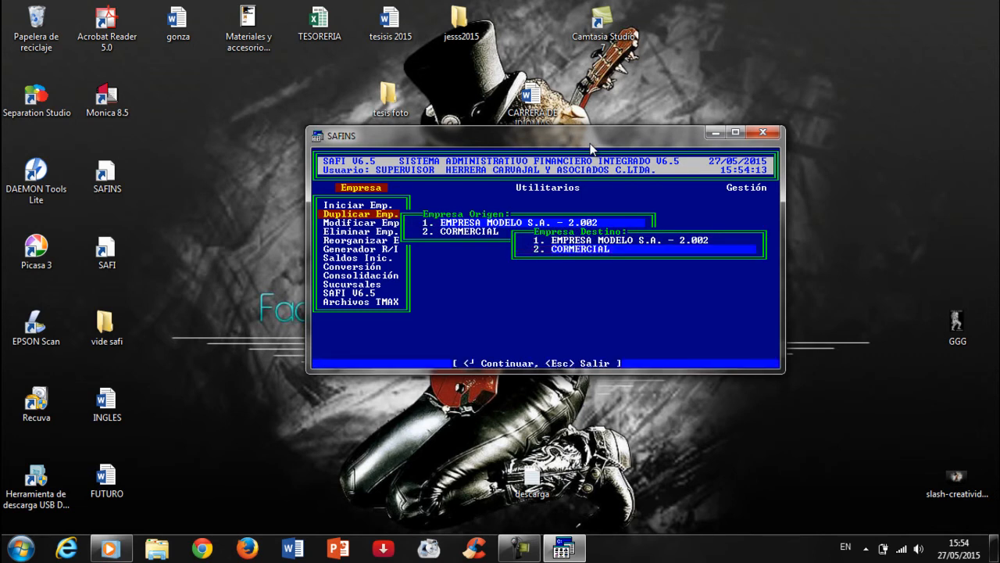
key("Return")
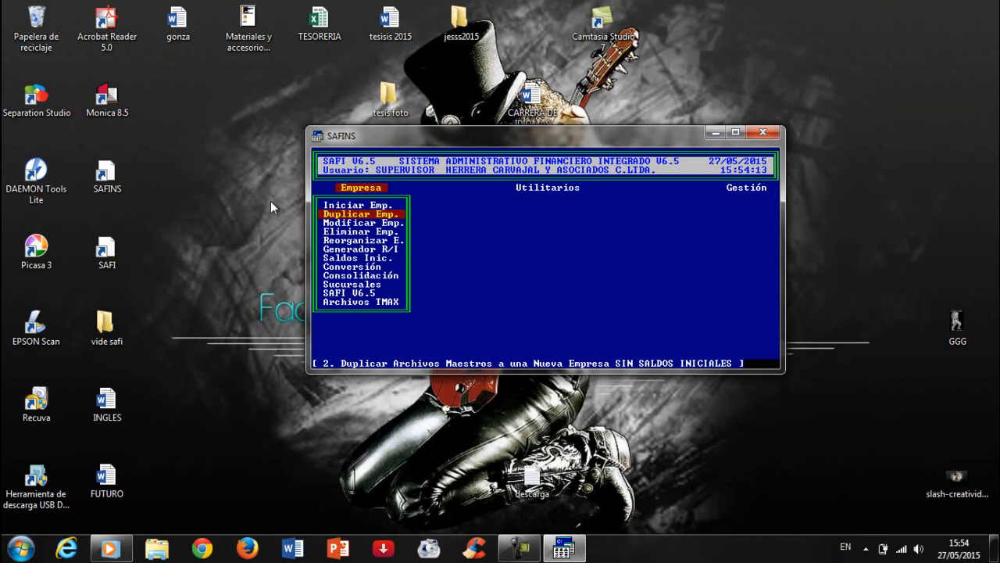
Close SAFINS, start SAFI, log in and open the CORMERCIAL company
left_click(763, 133)
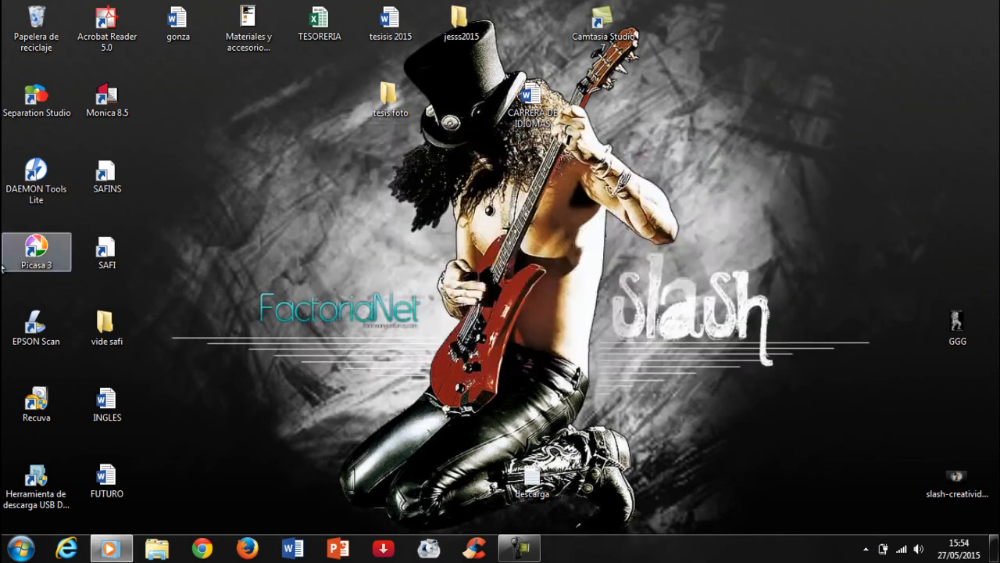
double_click(136, 254)
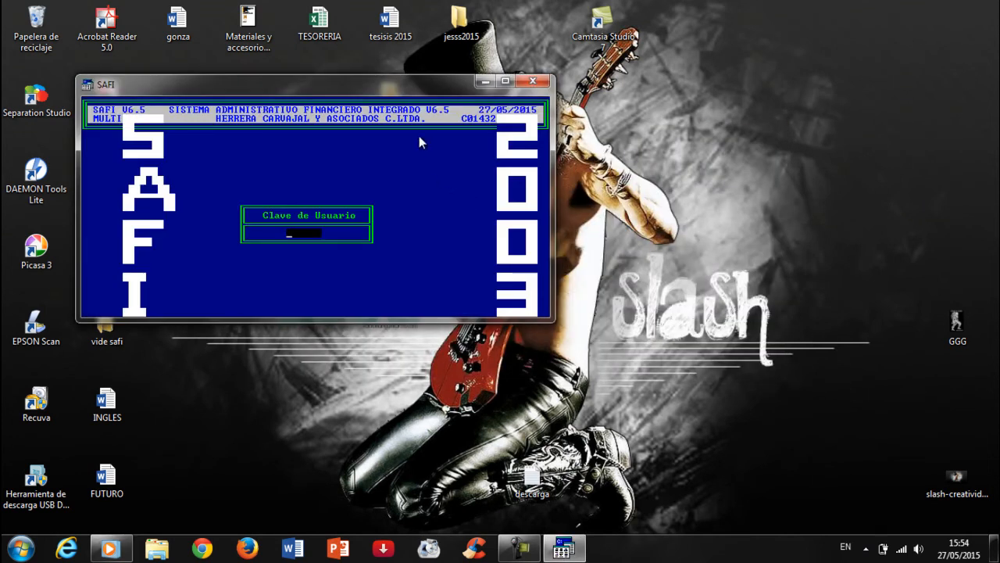
key("Return")
left_click_drag(401, 91, 522, 117)
key("Down")
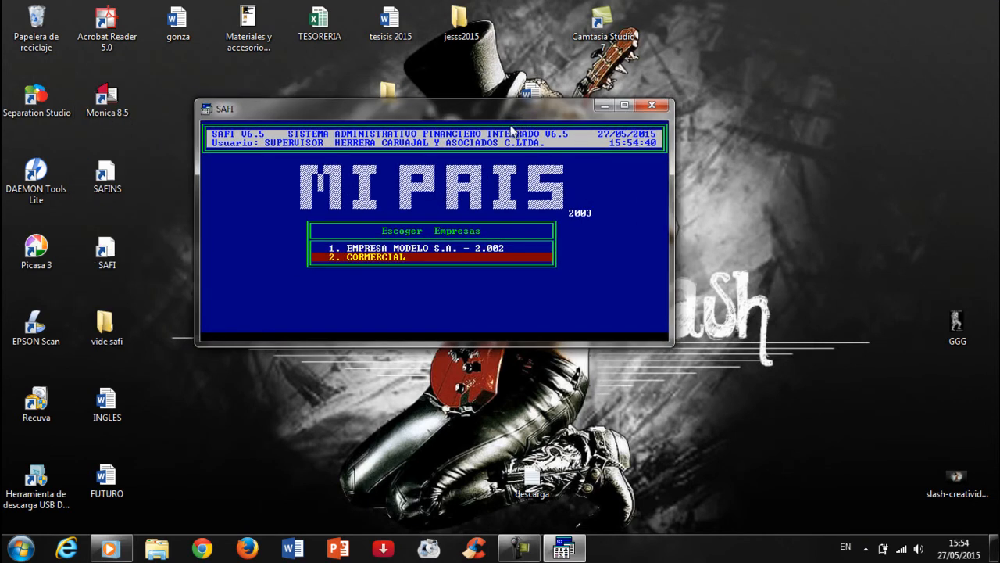
key("Return")
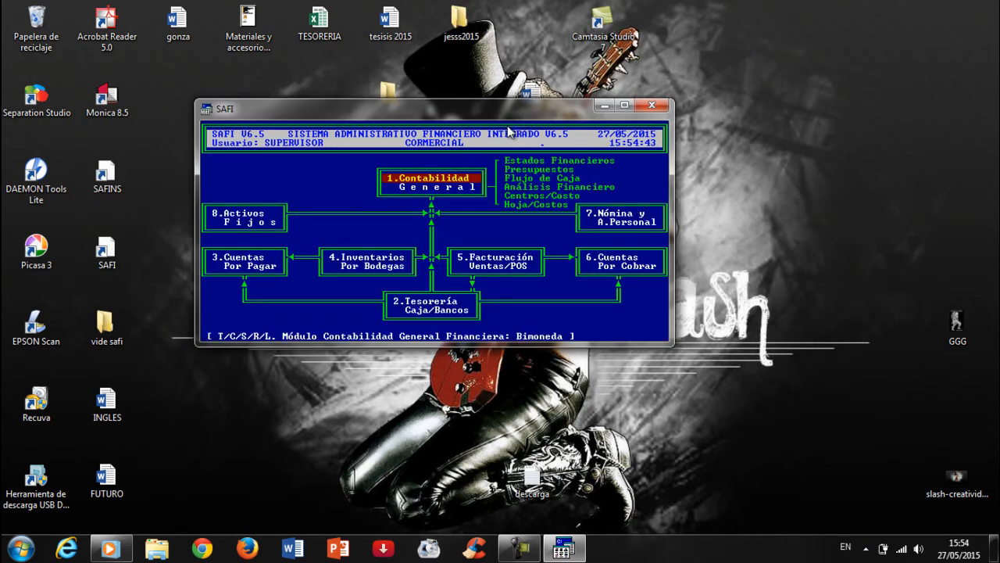
Browse CORMERCIAL's copied chart of accounts in general accounting, then close SAFI
key("Return")
key("Return")
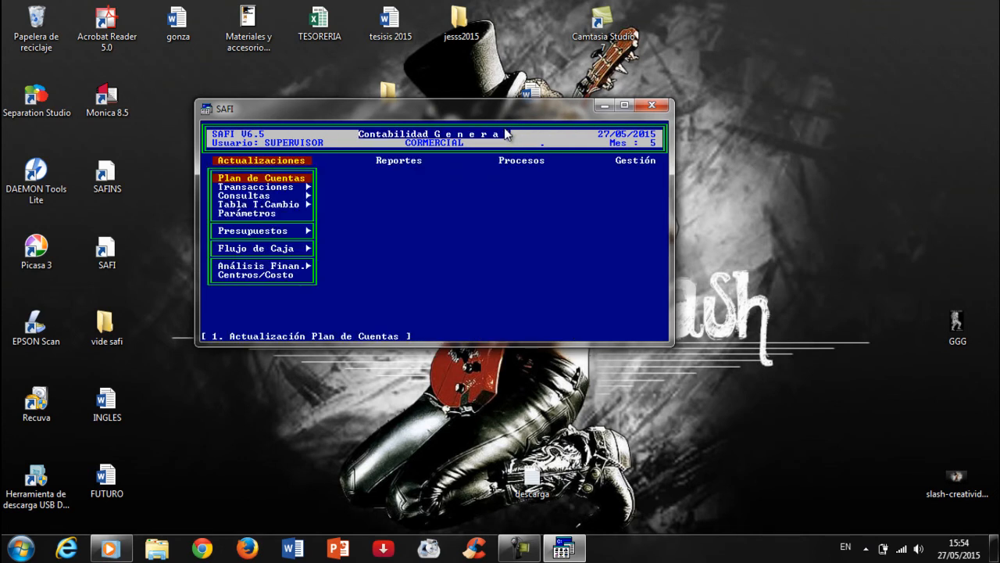
key("Return")
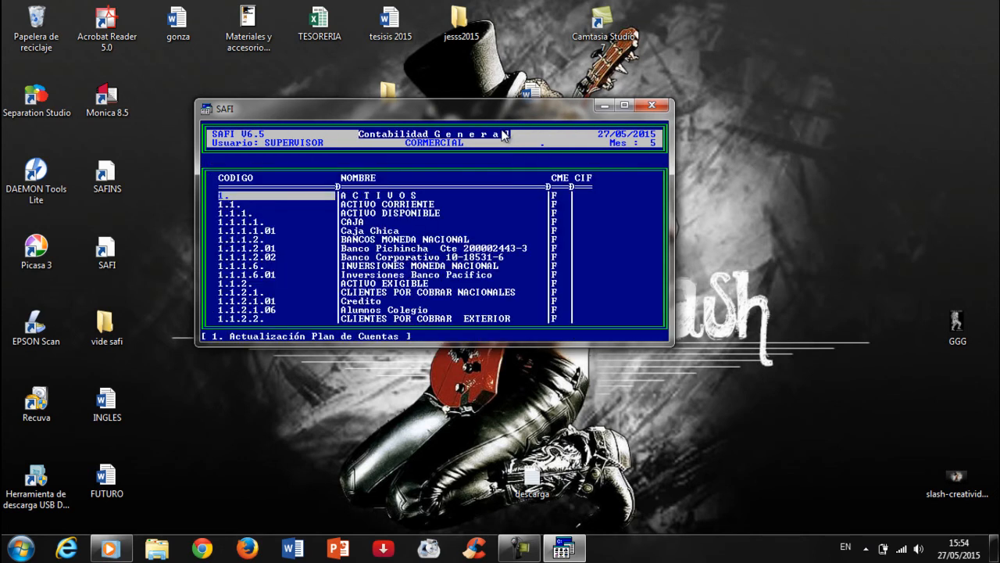
key("Down")
key("Down")
key("Down")
key("Down")
key("Down")
key("Down")
key("Down")
key("Down")
key("Down")
key("Down")
key("Down")
key("Down")
key("Down")
key("Down")
key("Down")
key("Down")
key("Down")
key("Down")
key("Down")
key("Down")
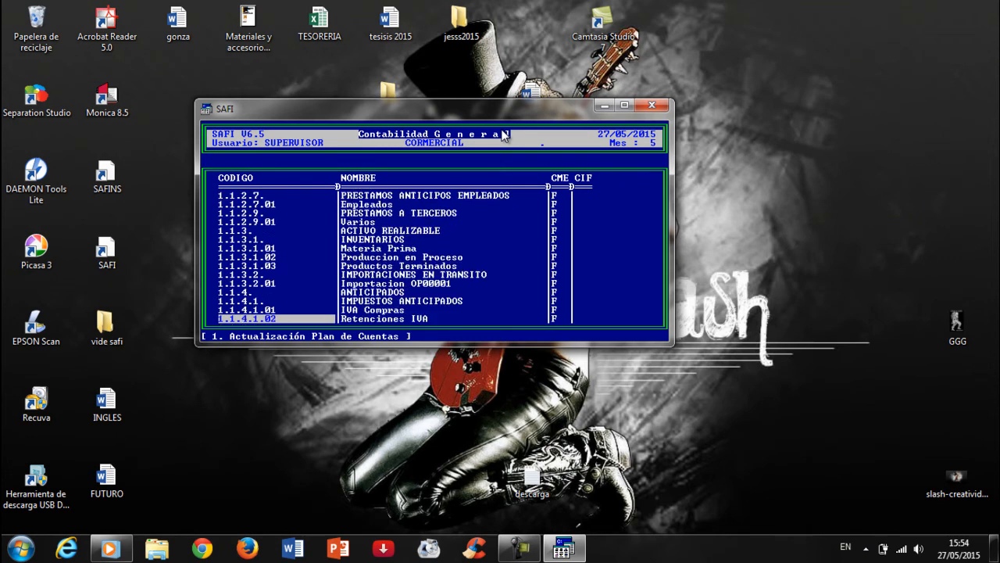
key("Down")
key("Down")
key("Down")
key("Down")
key("Down")
key("Down")
key("Down")
key("Down")
key("Down")
key("Down")
key("Down")
key("Down")
key("Down")
key("Down")
key("Down")
key("Down")
key("Down")
key("Down")
key("Down")
key("Down")
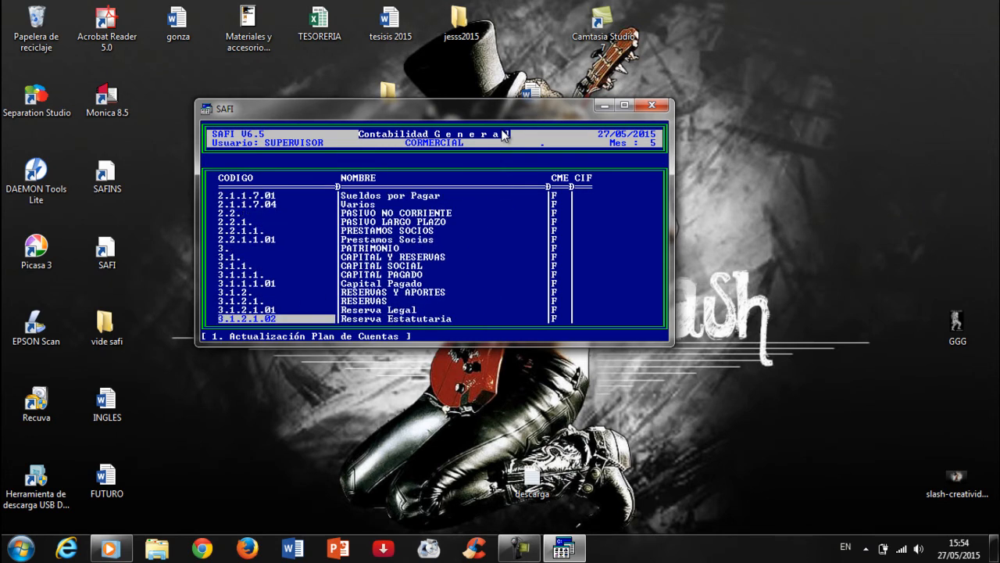
key("Up")
key("Up")
key("Up")
key("Up")
key("Up")
key("Up")
key("Up")
key("Up")
key("Up")
key("Up")
key("Up")
key("Up")
key("Up")
key("Up")
key("Up")
key("Up")
key("Up")
key("Up")
key("Up")
key("Up")
key("Up")
key("Up")
key("Up")
key("Up")
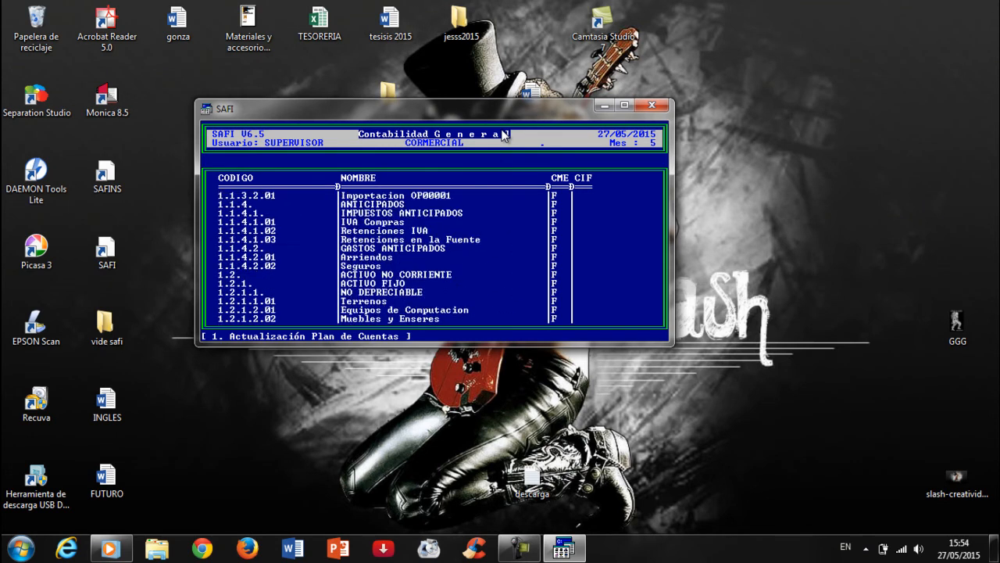
key("Up")
key("Up")
key("Up")
key("Up")
key("Up")
key("Up")
key("Up")
key("Up")
key("Up")
key("Up")
left_click_drag(470, 112, 507, 151)
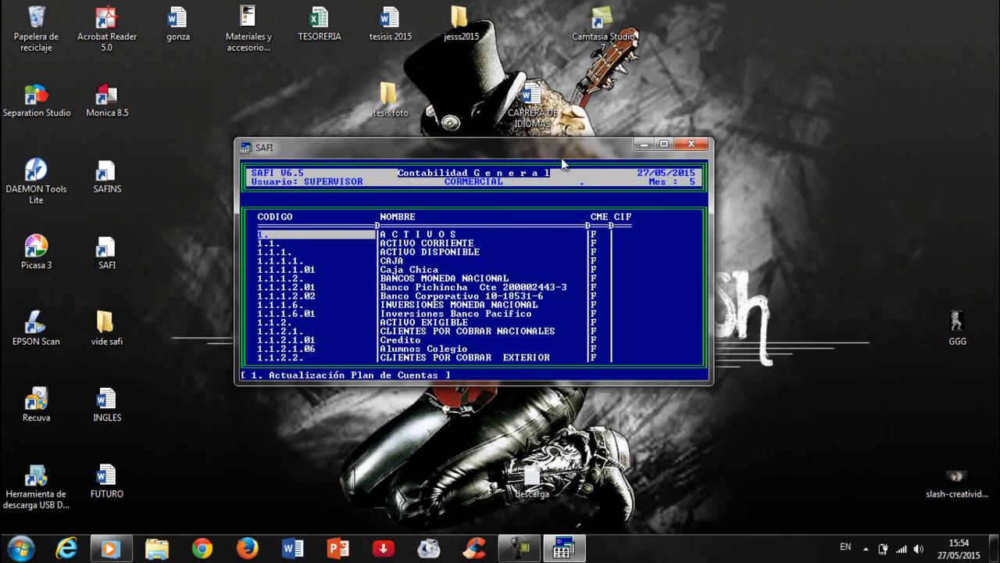
left_click(533, 545)
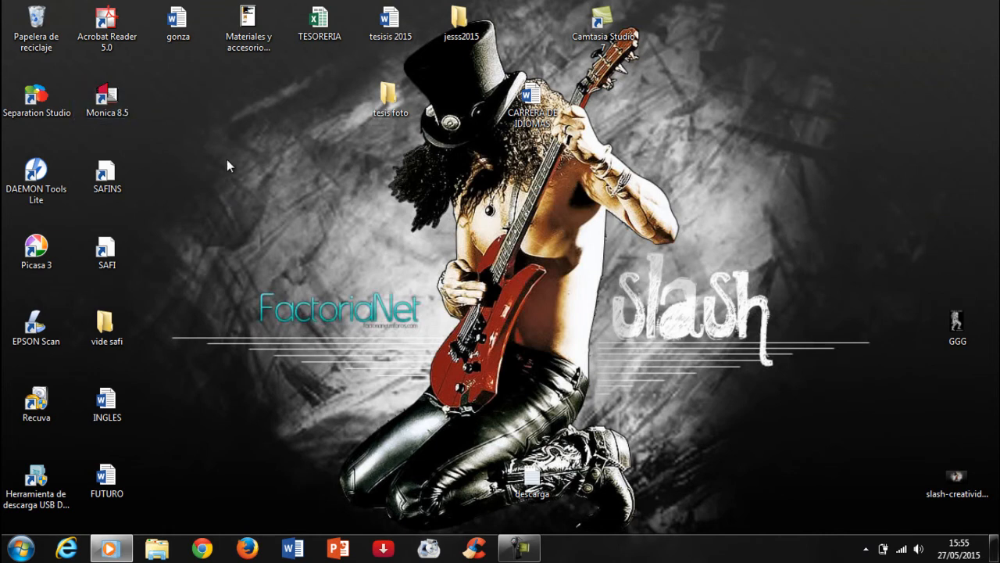
Start Monica 8.5 and get past its start screen to the Mi_empresa main menu
double_click(123, 109)
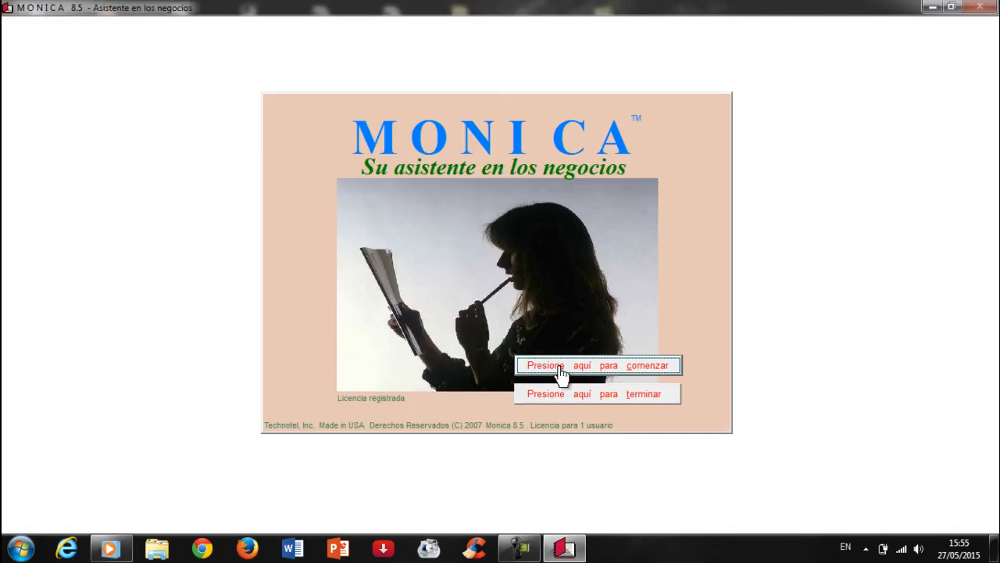
left_click(560, 367)
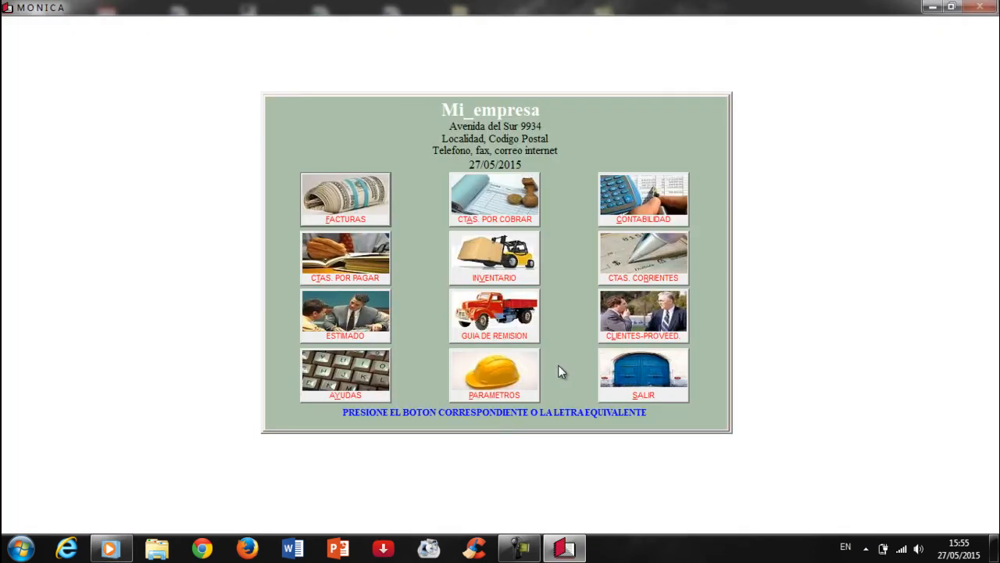
Begin adding a new company named comercial under Parametros > Otra Empresa
left_click(495, 380)
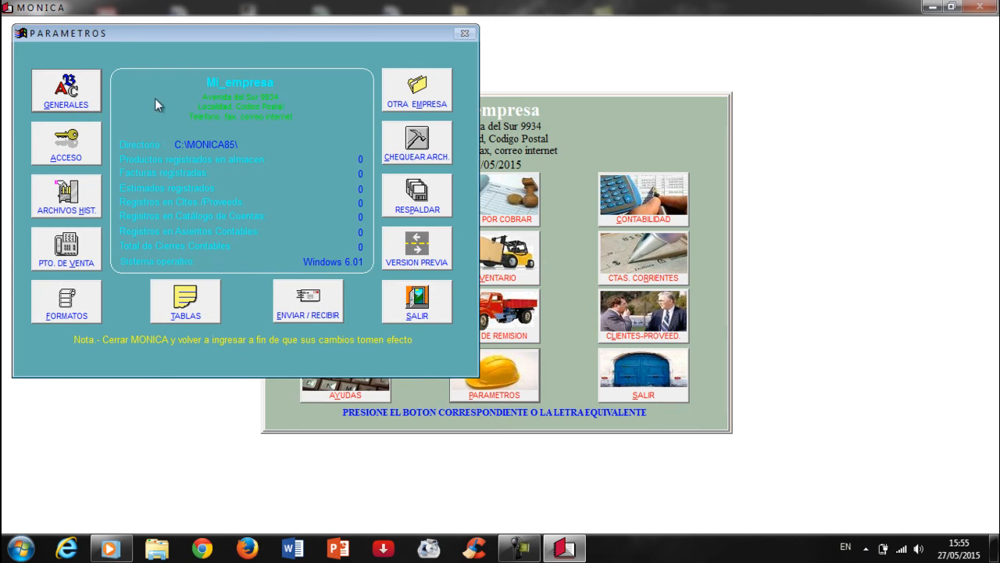
left_click_drag(371, 32, 509, 76)
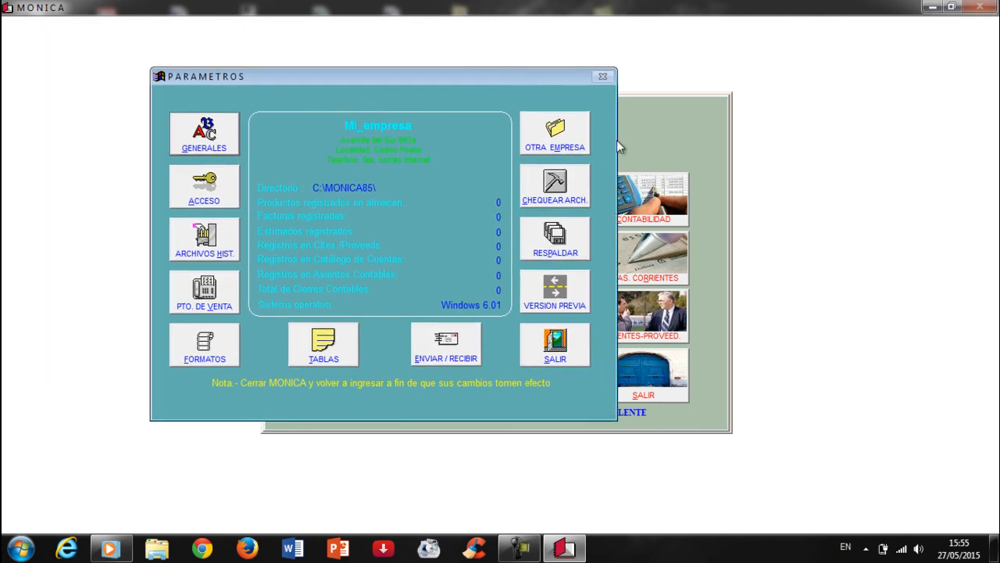
left_click(565, 142)
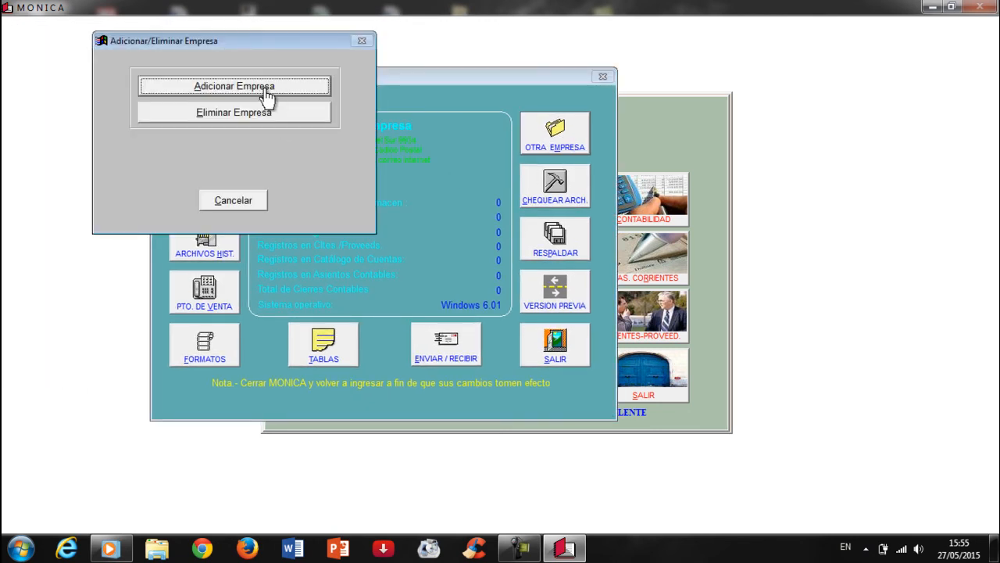
left_click_drag(243, 40, 480, 136)
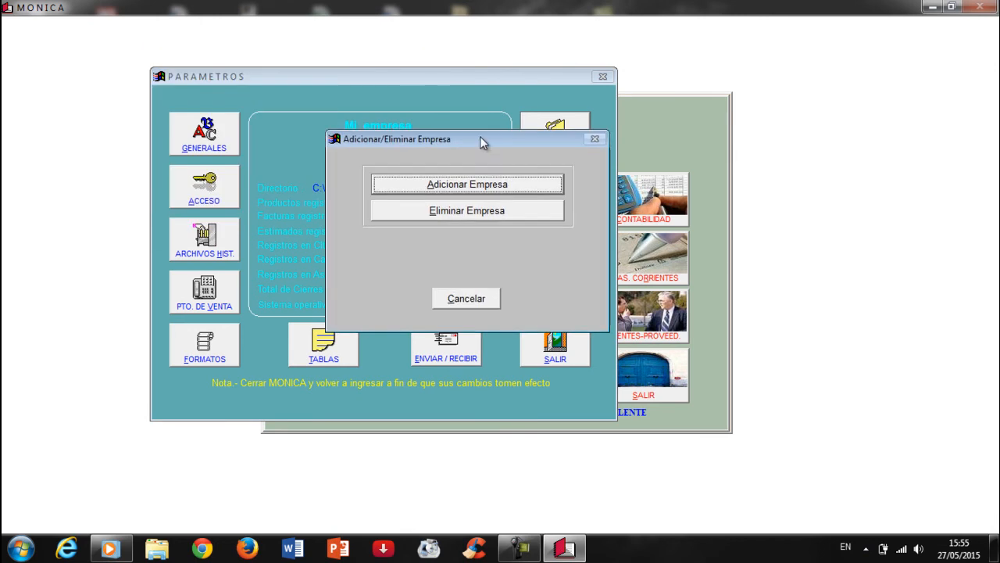
left_click(483, 187)
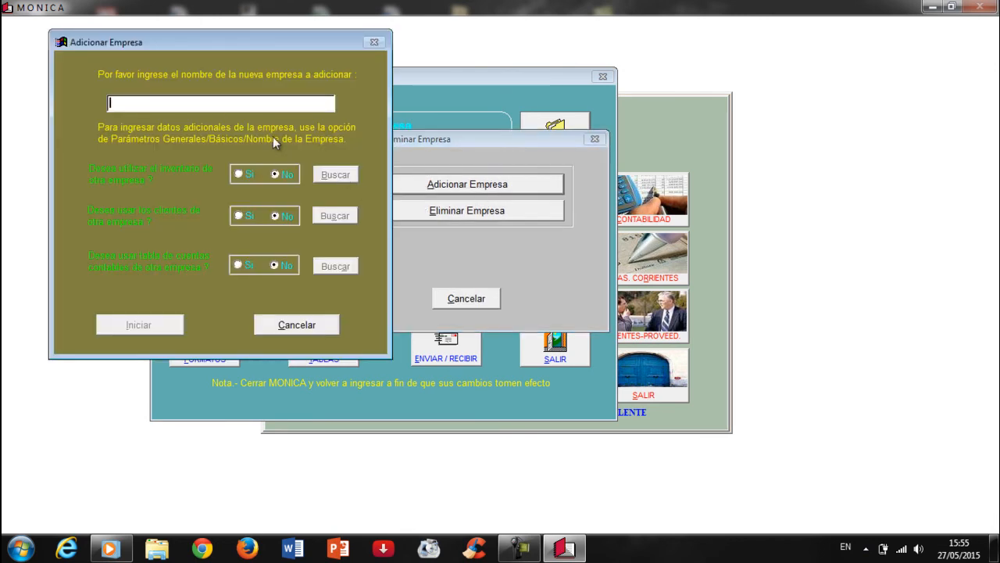
type("comercial")
Reuse Empresa principal's chart of accounts and create the comercial company
left_click(241, 264)
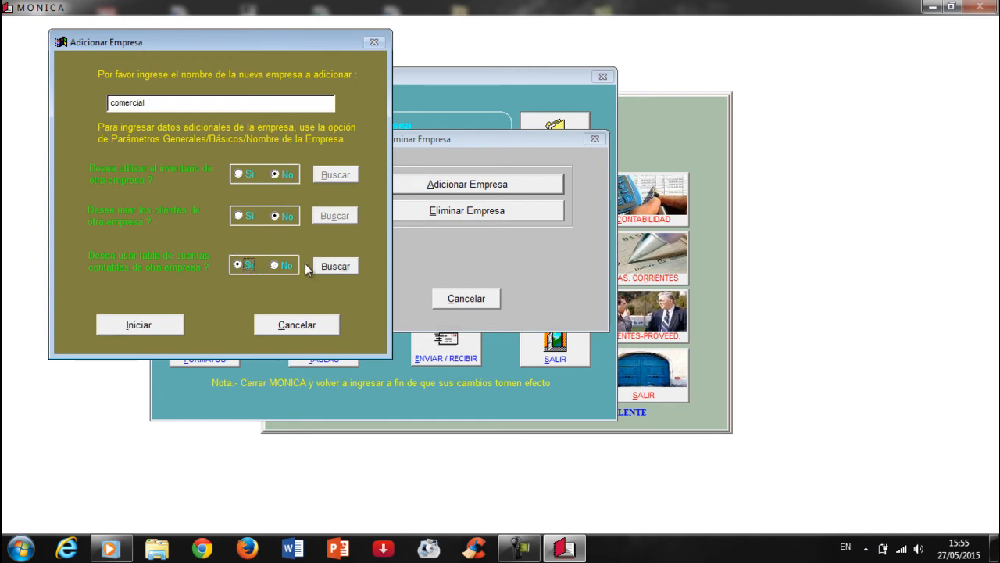
left_click(332, 267)
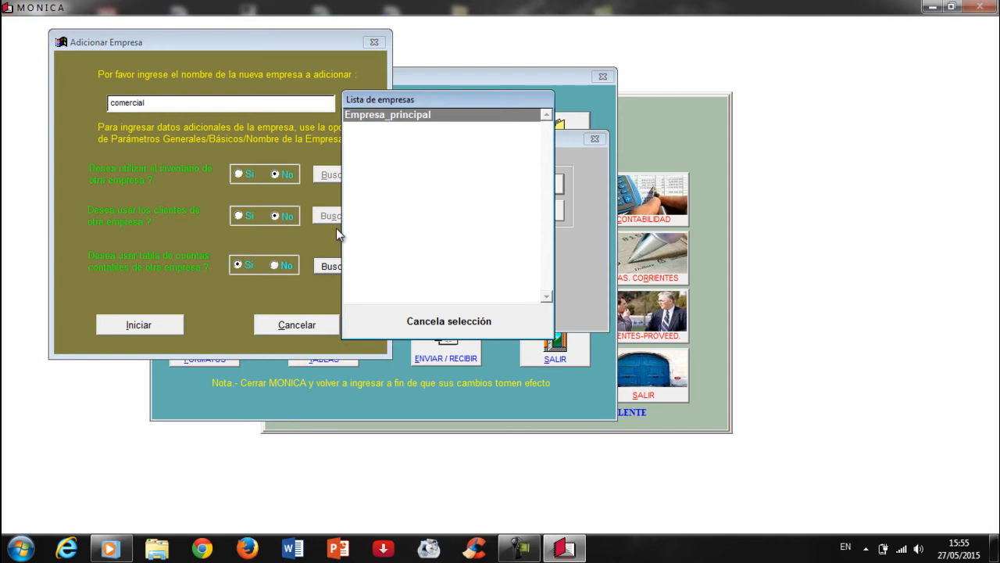
double_click(380, 116)
left_click(143, 327)
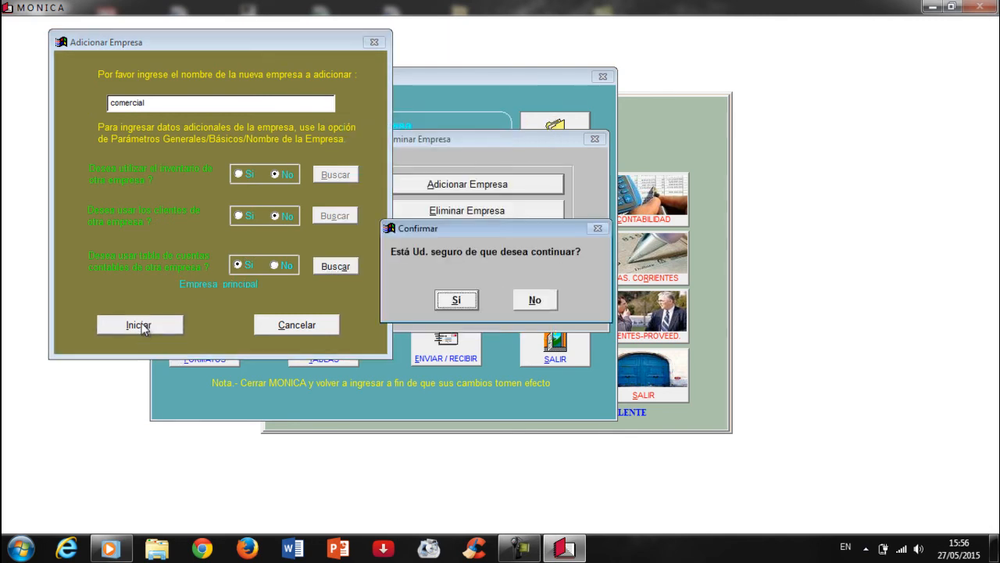
left_click(458, 301)
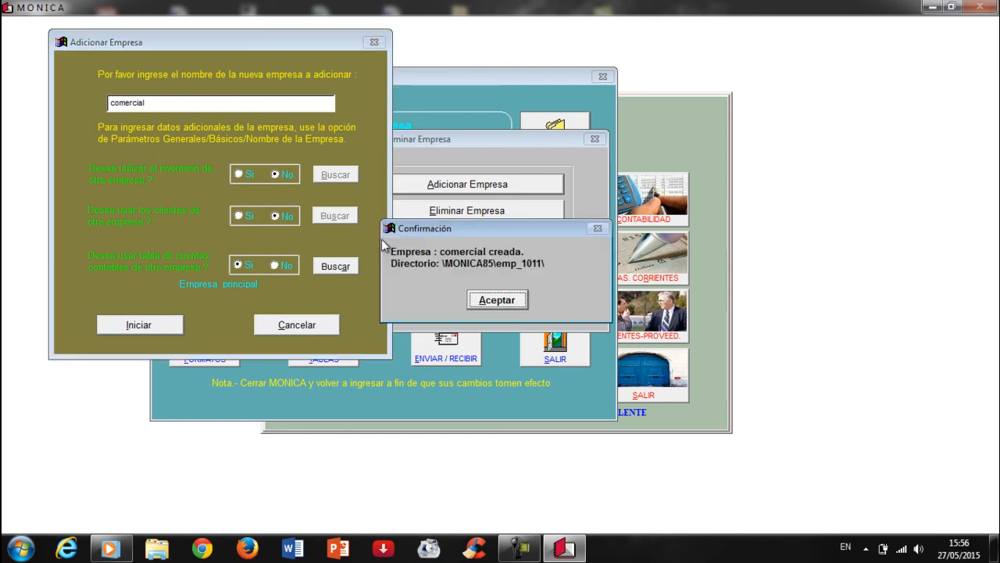
left_click(482, 298)
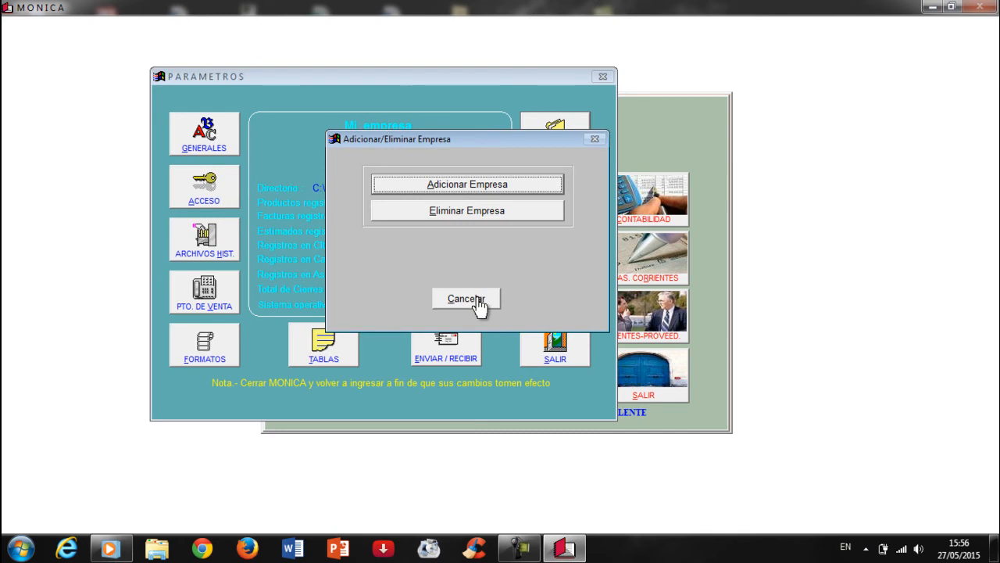
Close the parameter dialogs and open comercial from the Lista de empresas
left_click(477, 298)
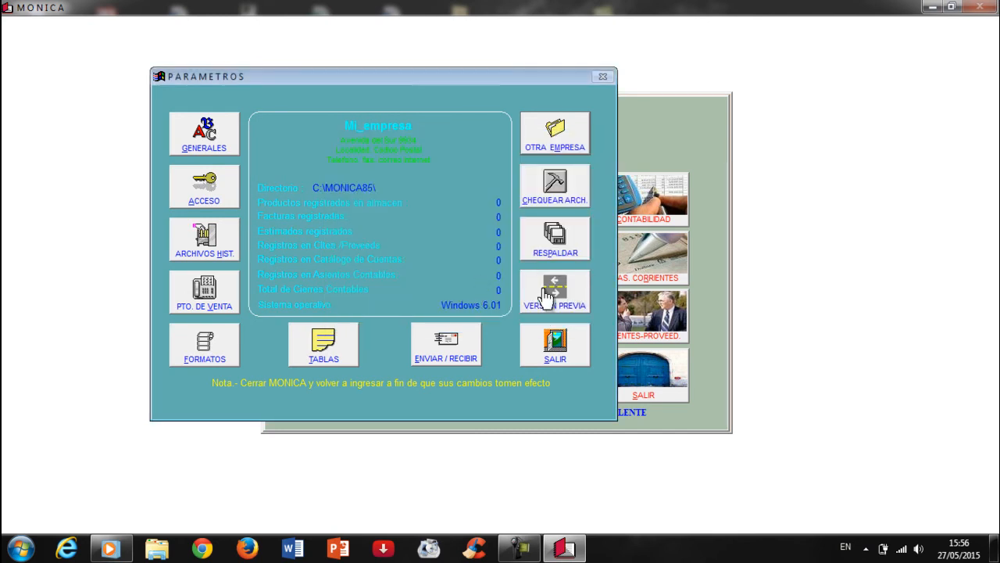
left_click(553, 348)
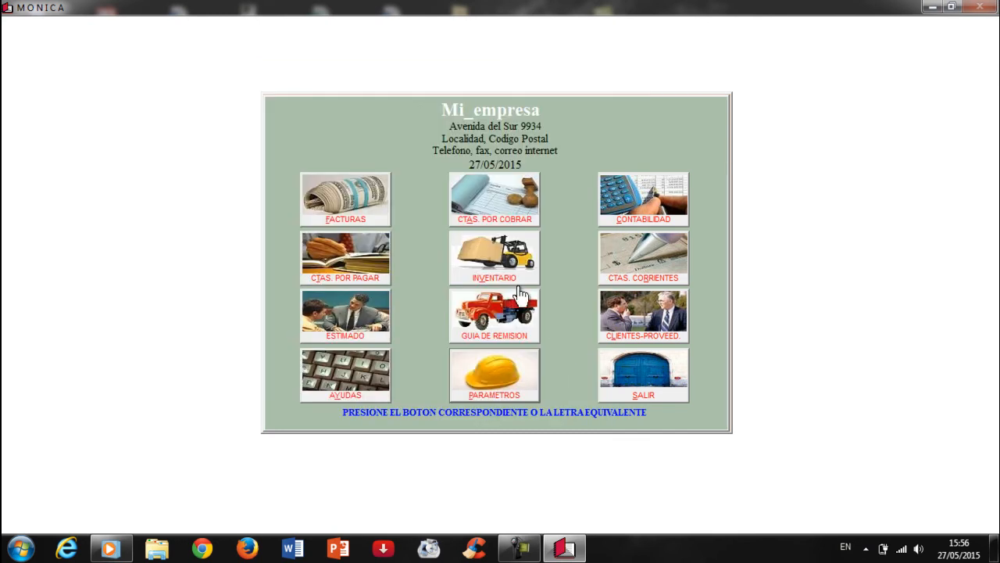
left_click(616, 379)
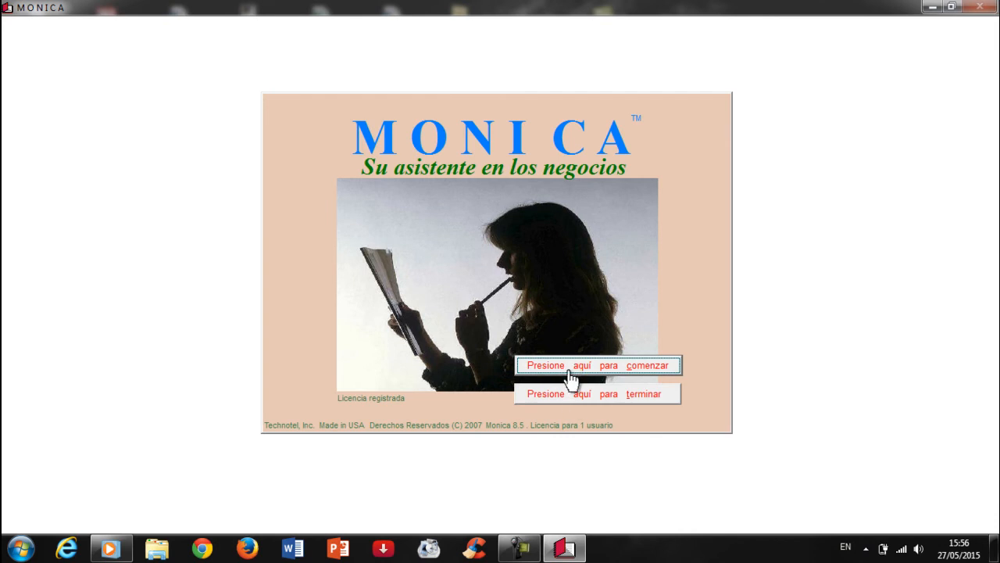
left_click(539, 366)
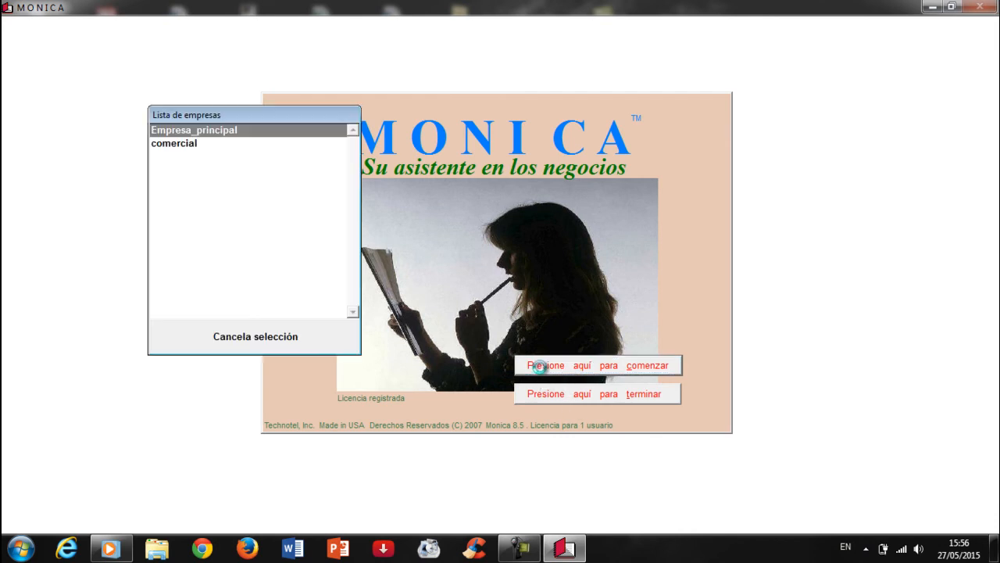
left_click(184, 143)
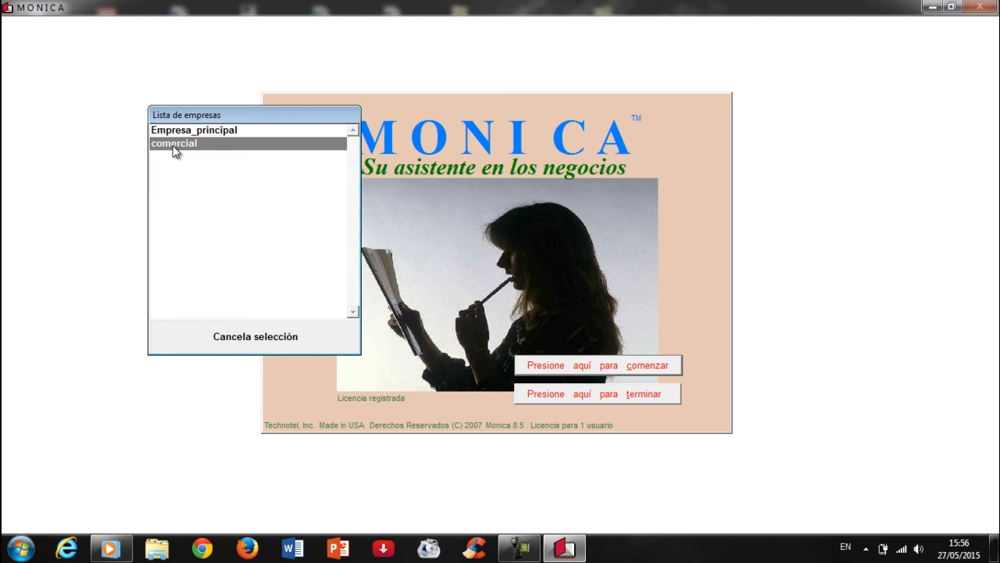
double_click(173, 145)
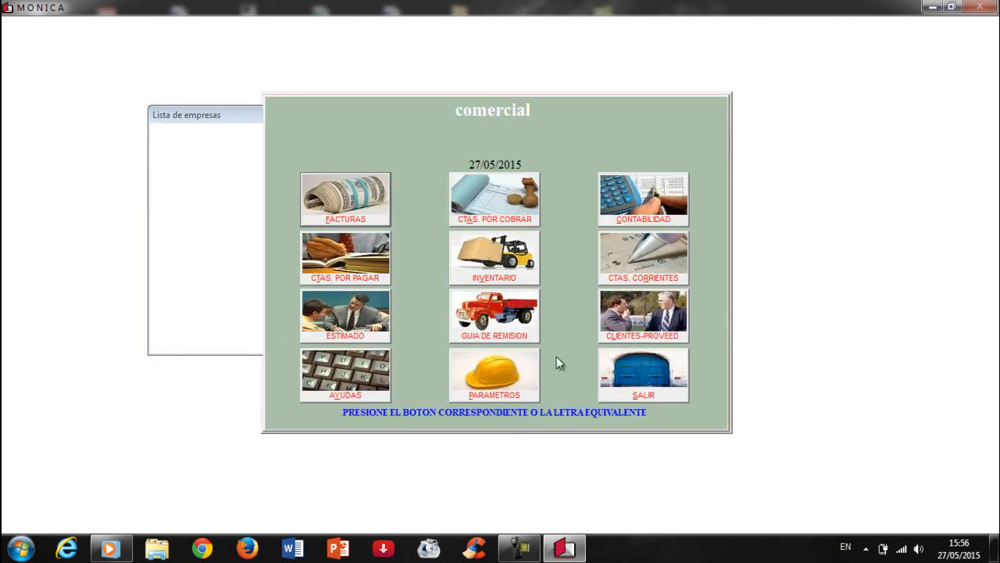
left_click(519, 548)
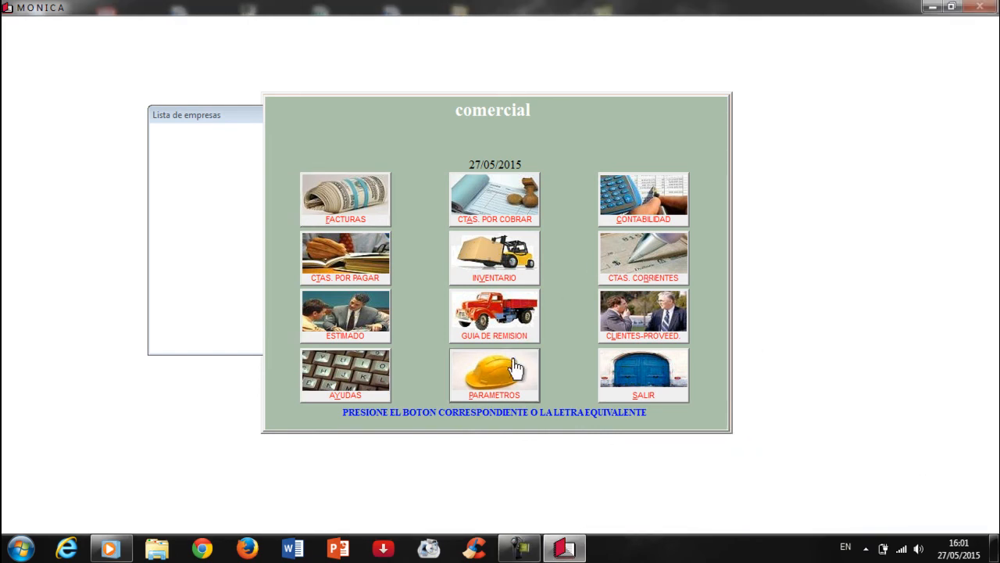
In Generales > Básicos > Nombre de la Empresa, add comercial's RUC and city Ambato, and save
left_click(483, 383)
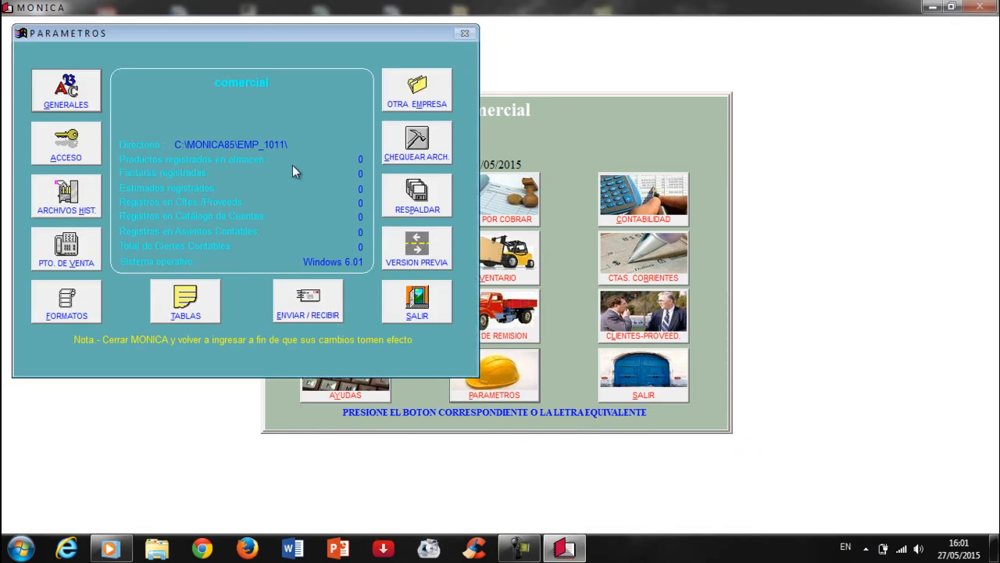
left_click_drag(146, 50, 372, 50)
left_click(291, 117)
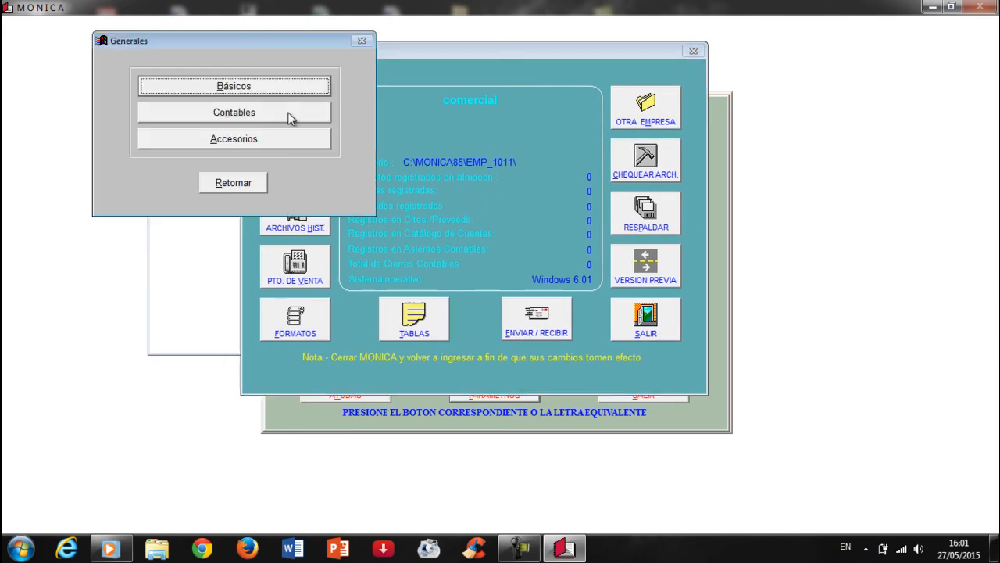
left_click(262, 86)
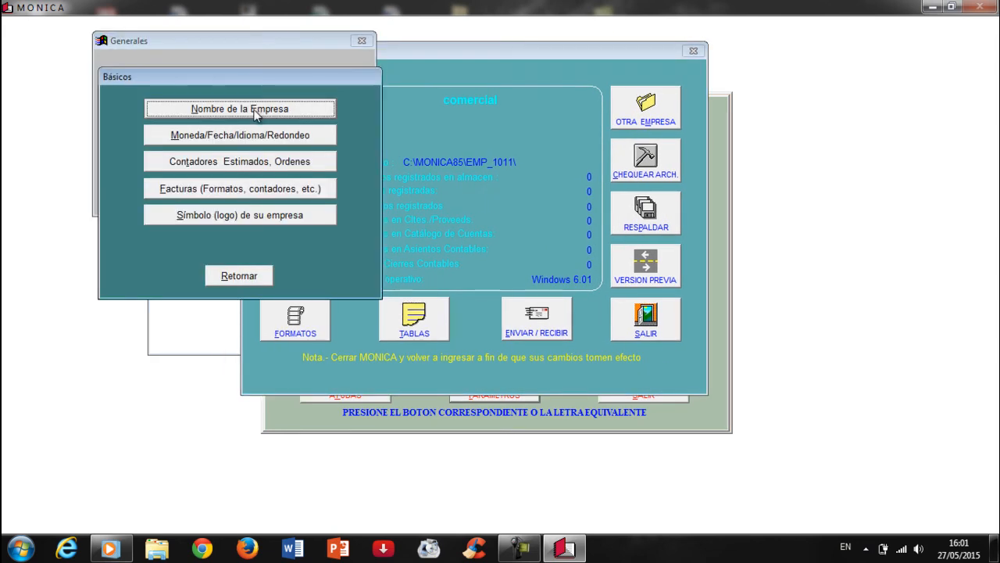
left_click(248, 111)
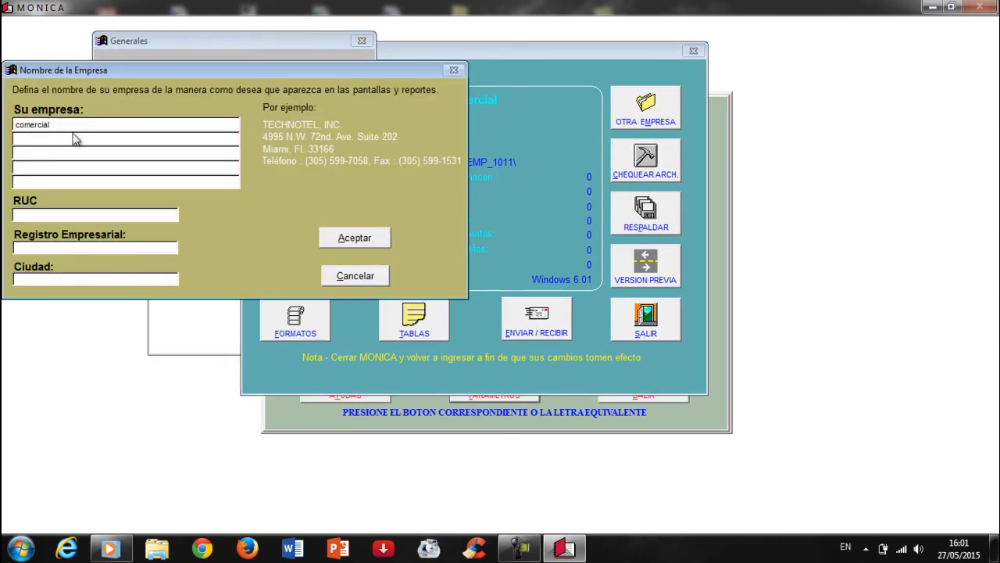
left_click_drag(57, 125, 16, 129)
left_click(55, 217)
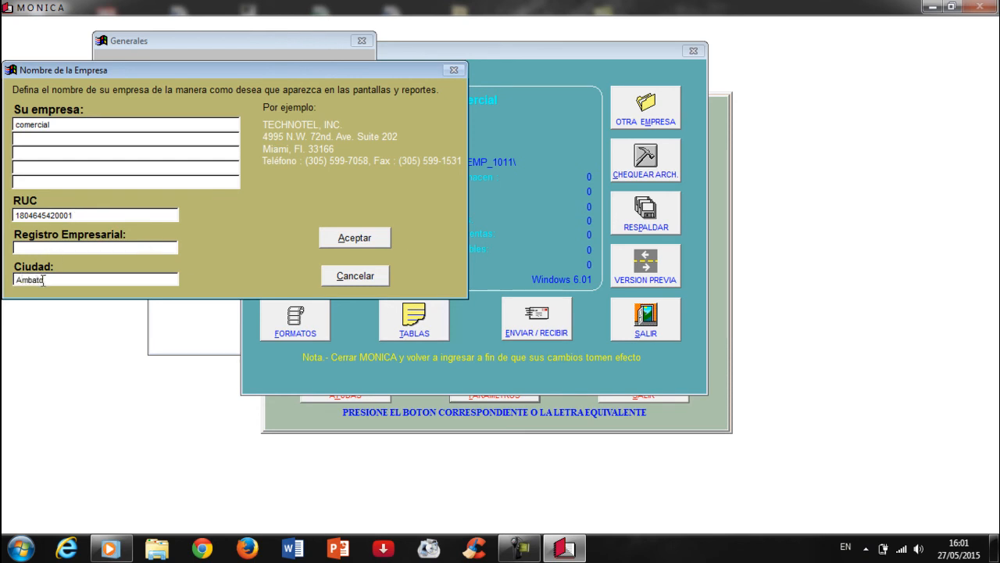
left_click(354, 239)
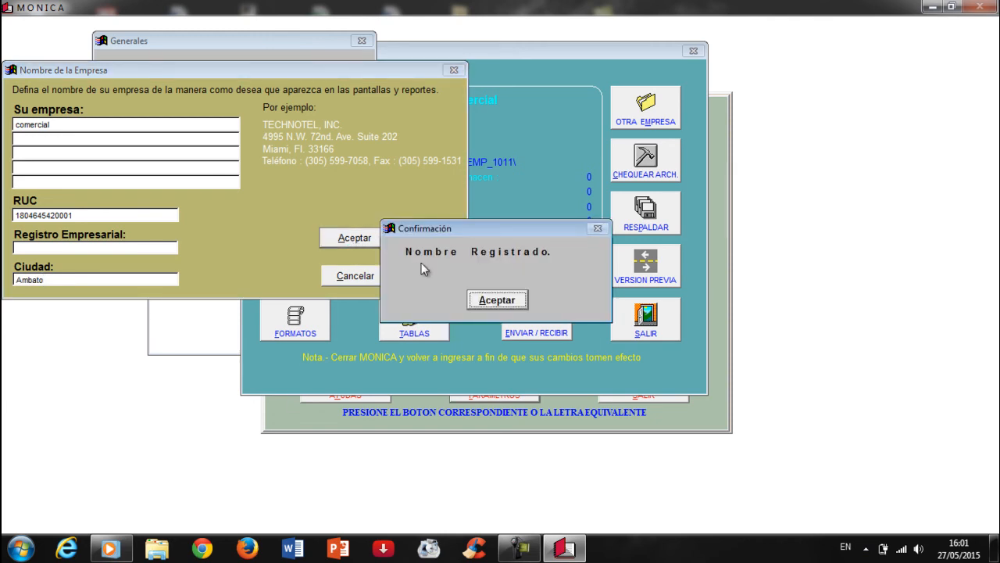
left_click(500, 301)
Set currency symbol $ with comma decimal separator for Ecuador and save
left_click(247, 138)
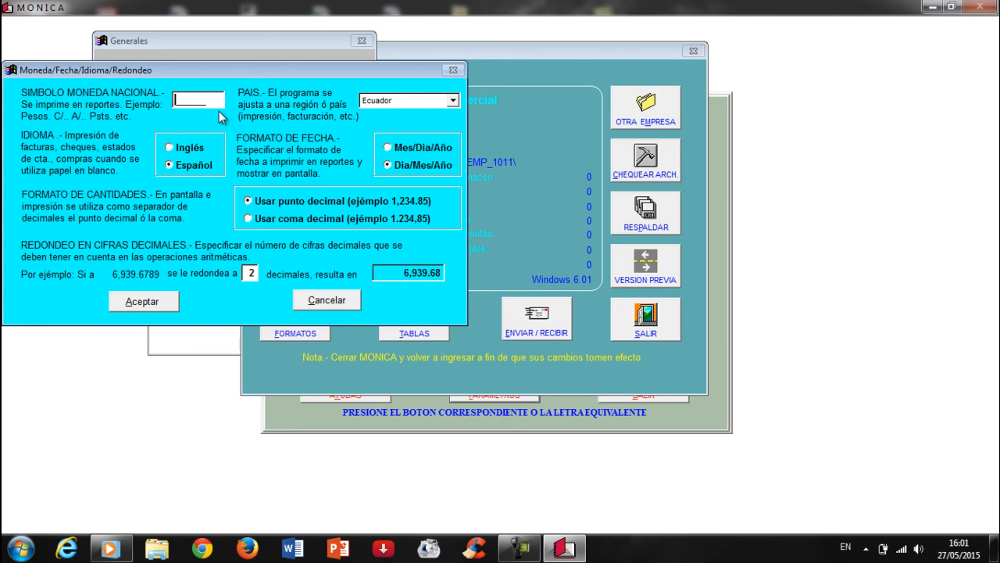
left_click(452, 101)
left_click(452, 100)
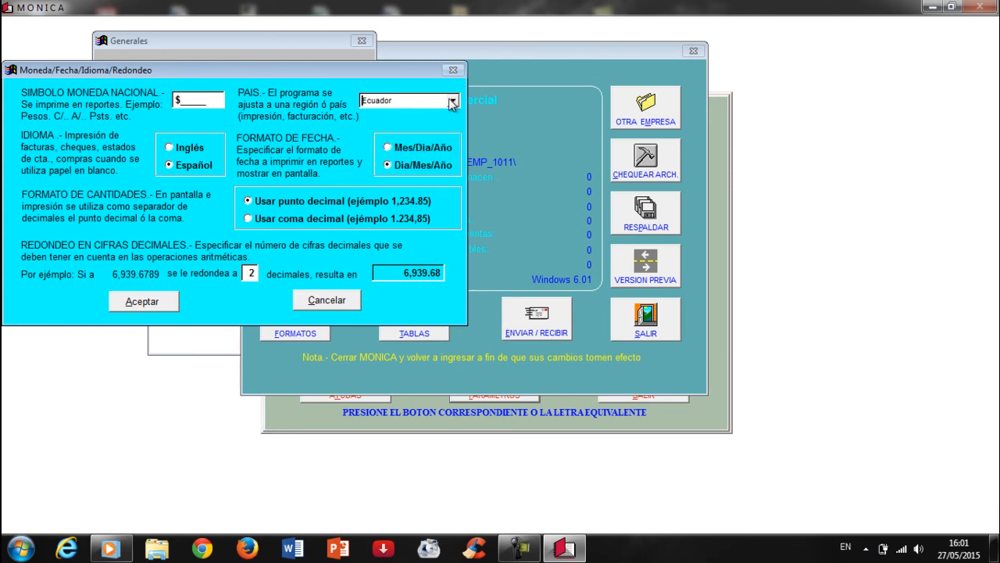
left_click(248, 219)
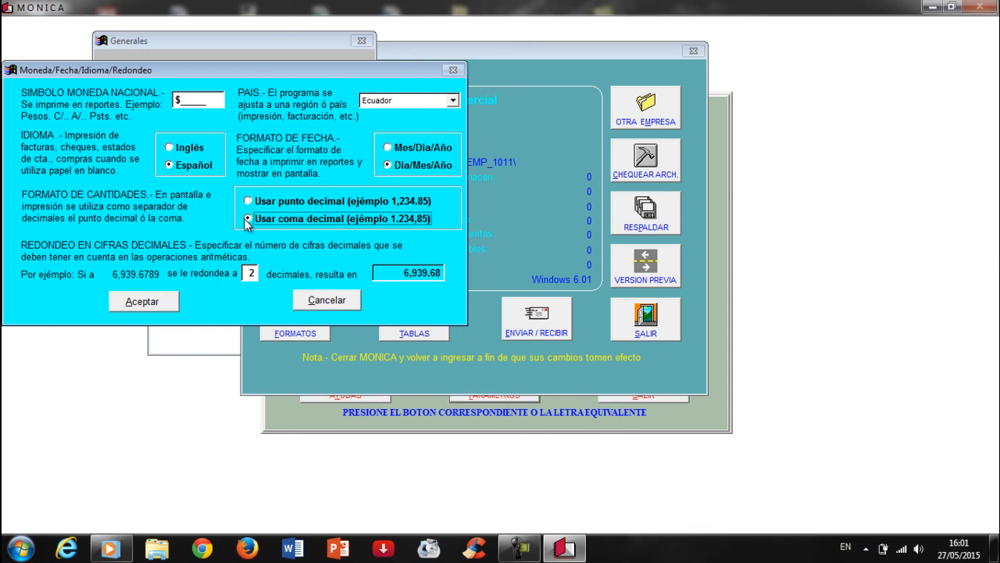
left_click(148, 307)
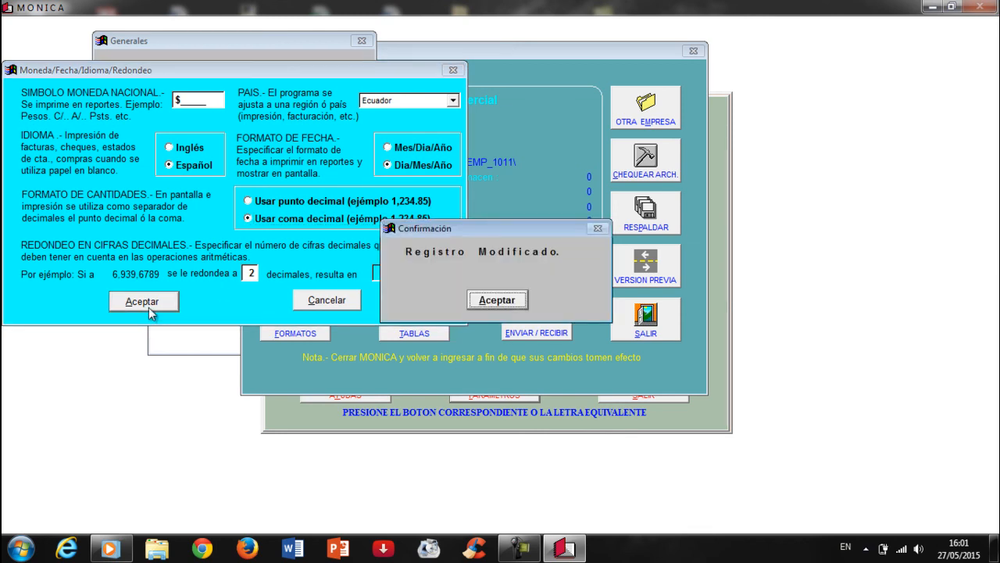
left_click(513, 300)
Accept the estimates and orders counters, then return to the parameters overview
left_click(244, 161)
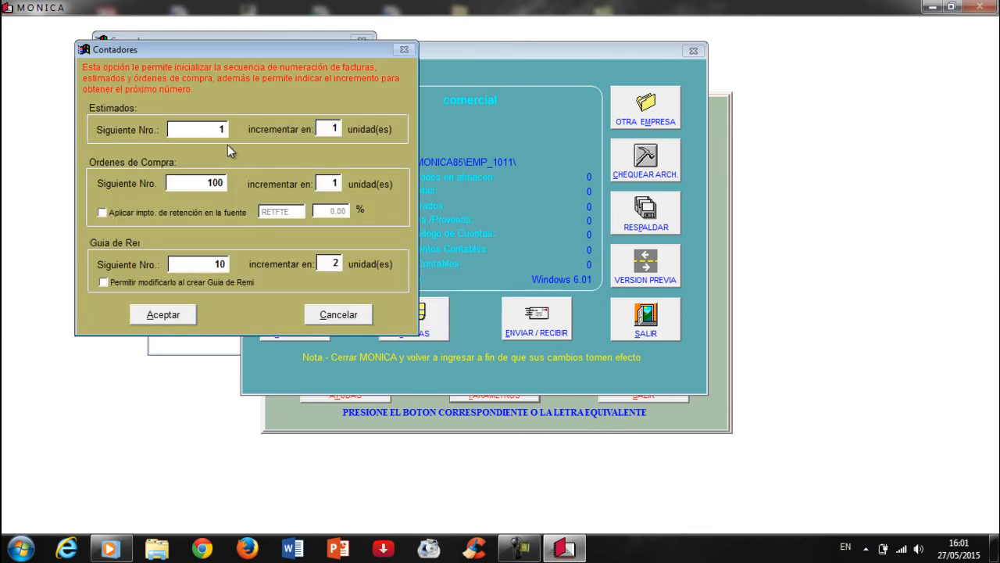
left_click(179, 315)
left_click(493, 302)
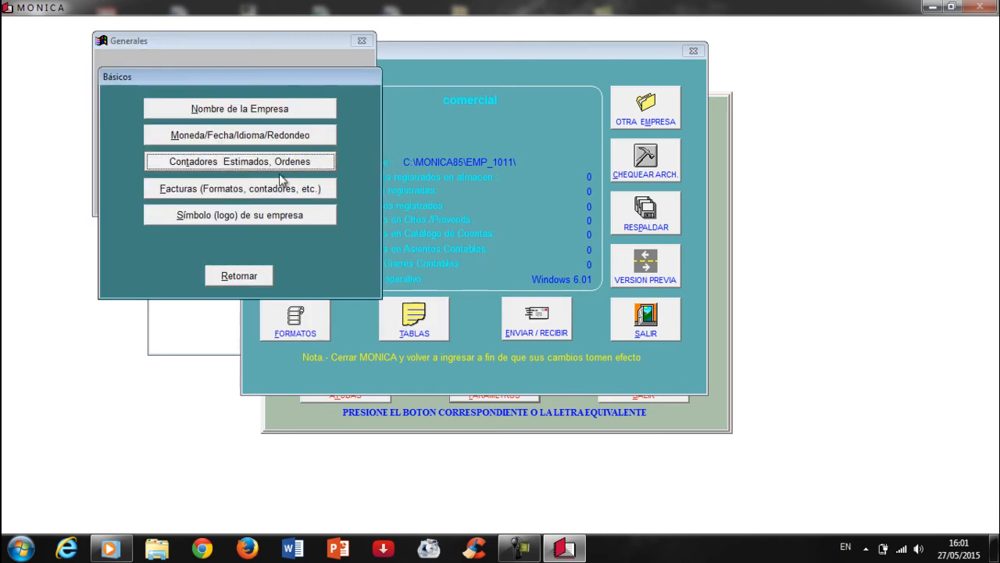
left_click(264, 278)
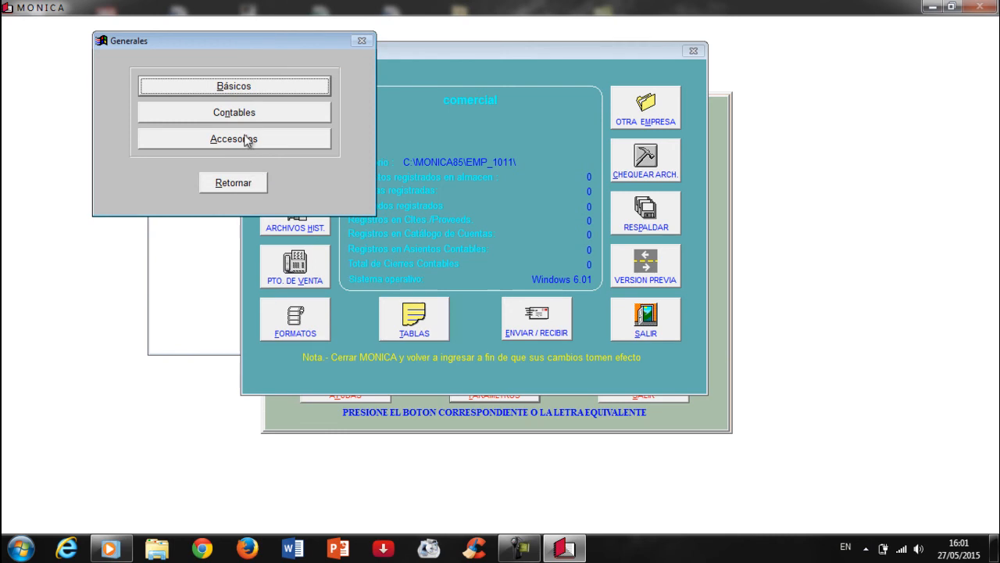
left_click(239, 185)
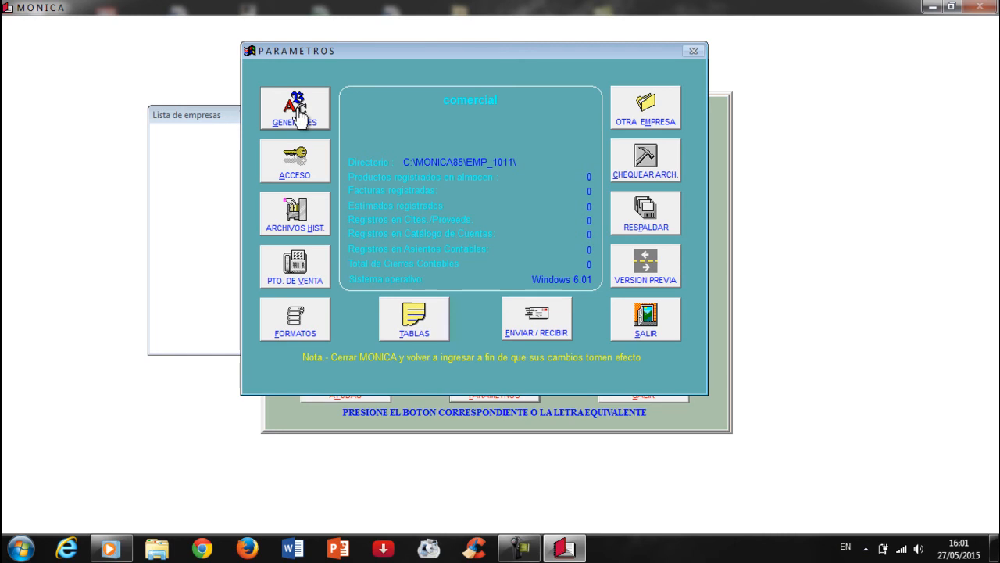
left_click(520, 548)
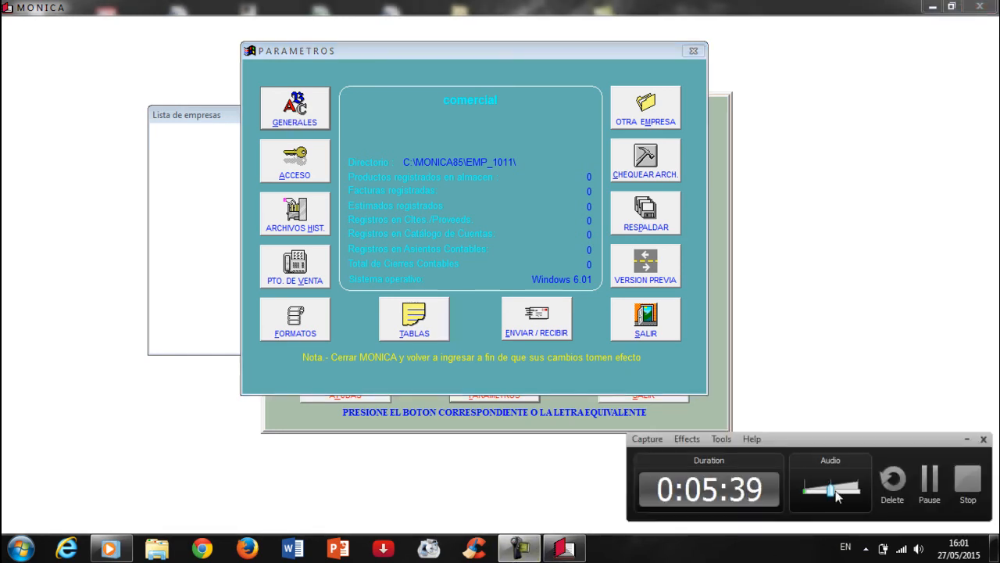
left_click(929, 478)
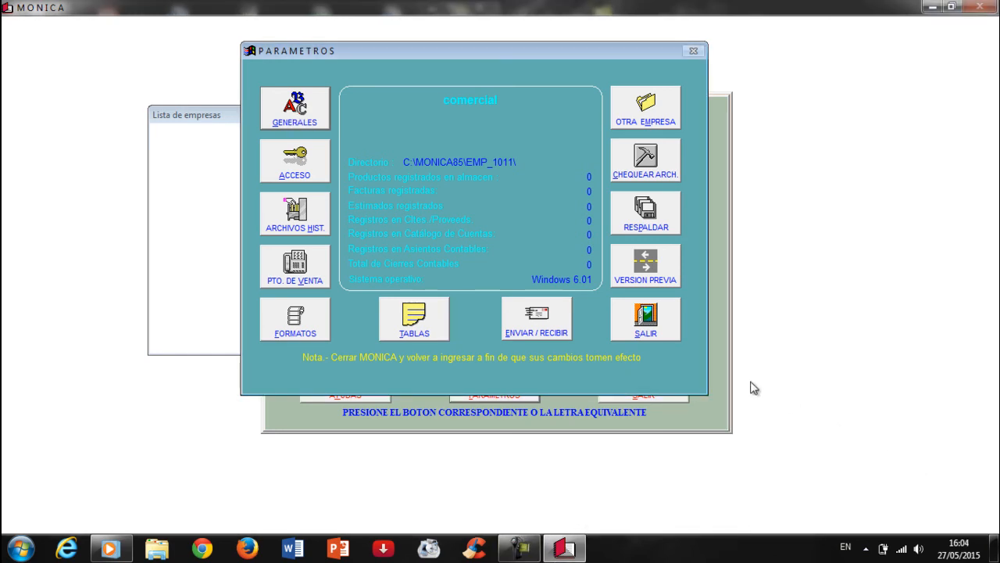
Exit the parameters window and company menu, then reopen the comercial company in Monica
left_click(647, 328)
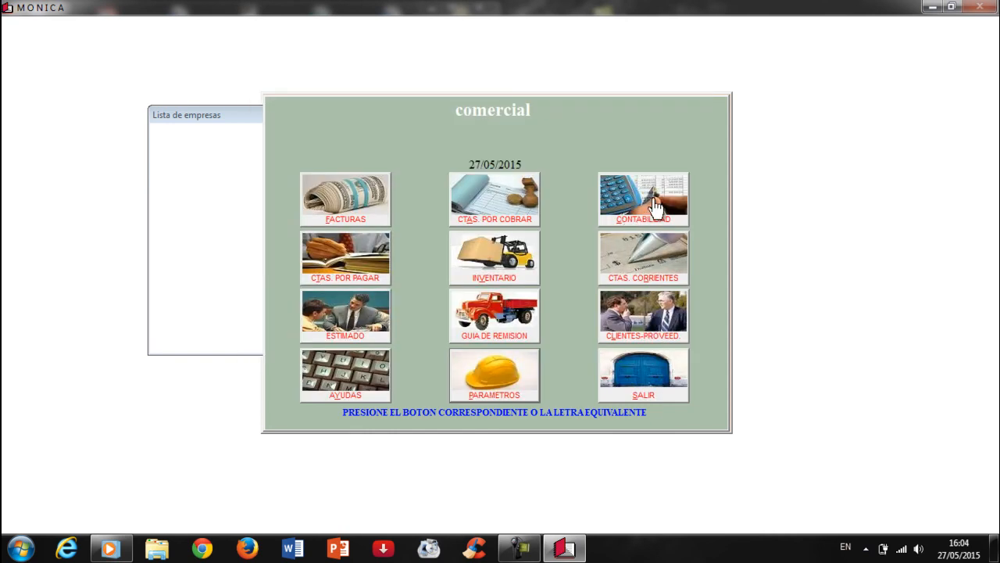
left_click(652, 378)
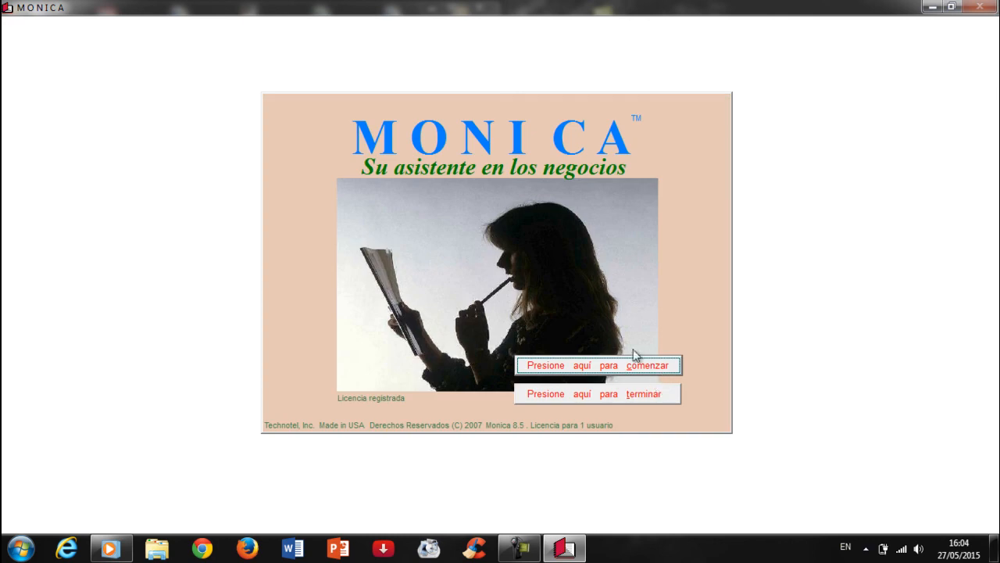
left_click(619, 372)
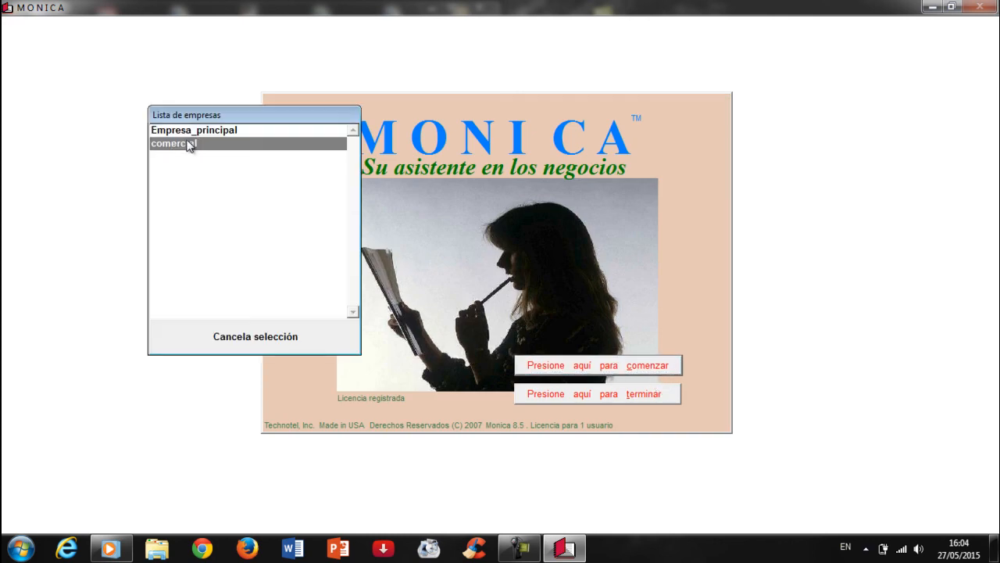
double_click(163, 143)
Open comercial's accounting module and bring up the Plan (Catalogo) de cuentas section
left_click(664, 201)
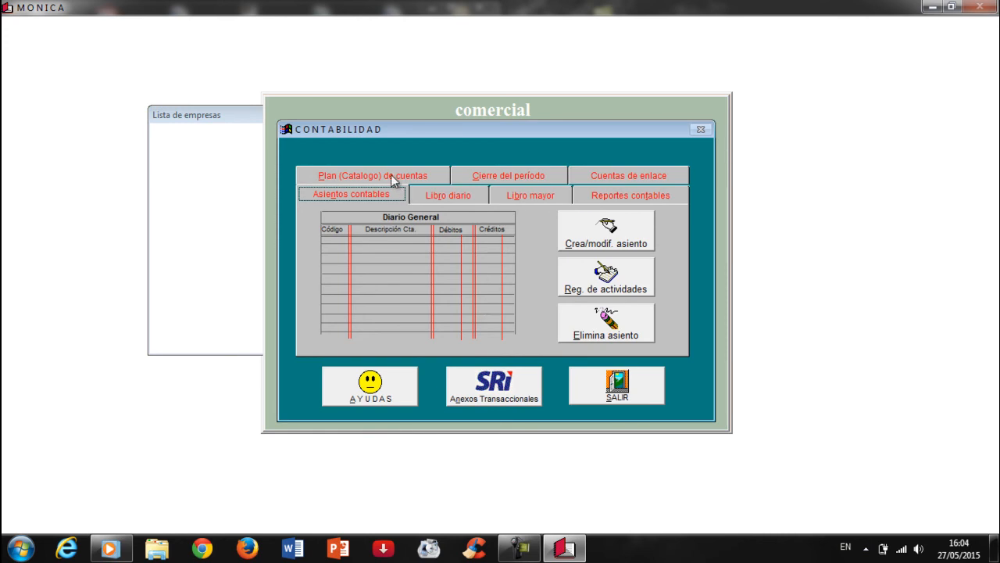
left_click(390, 178)
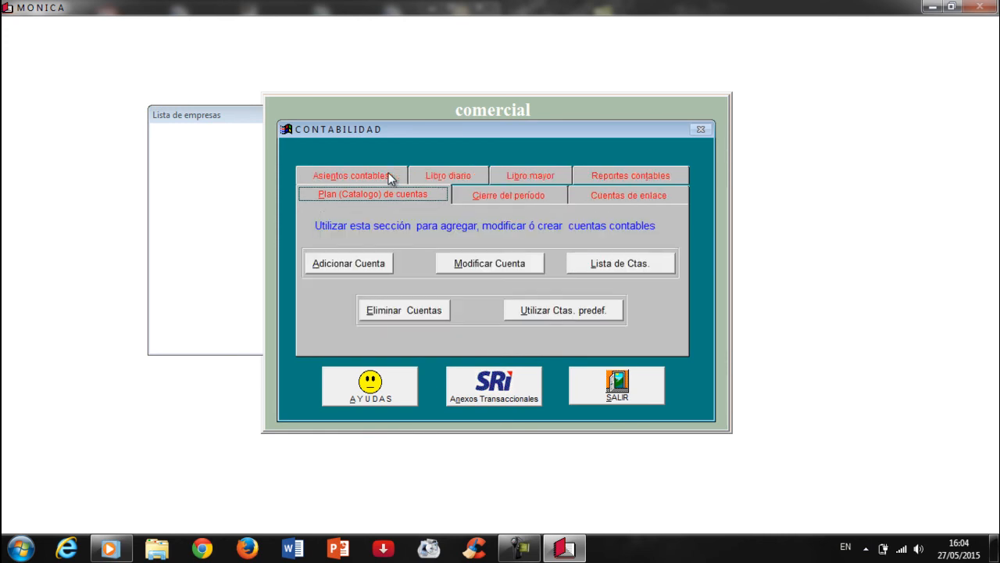
left_click(483, 263)
left_click(381, 288)
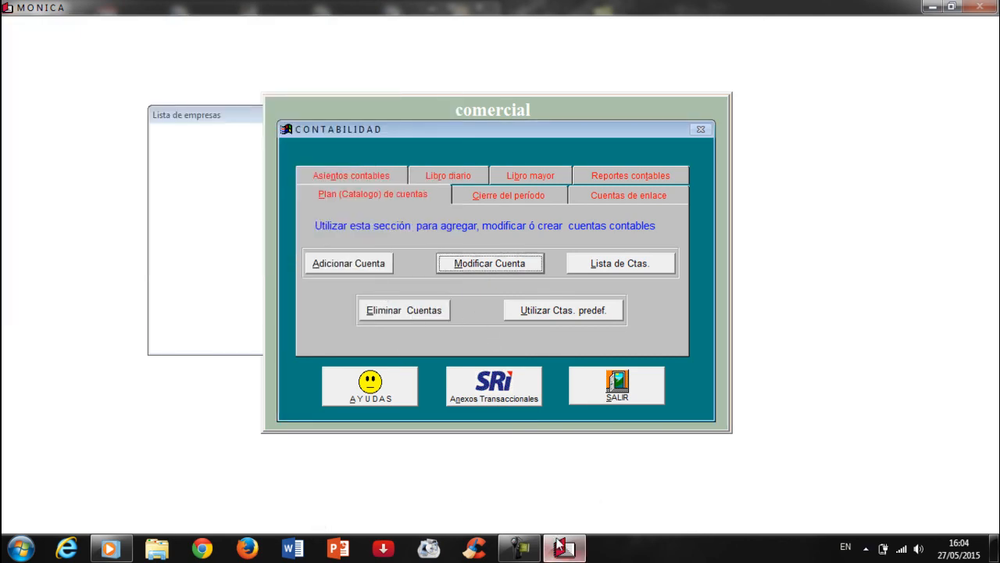
mouse_move(520, 548)
left_click(563, 498)
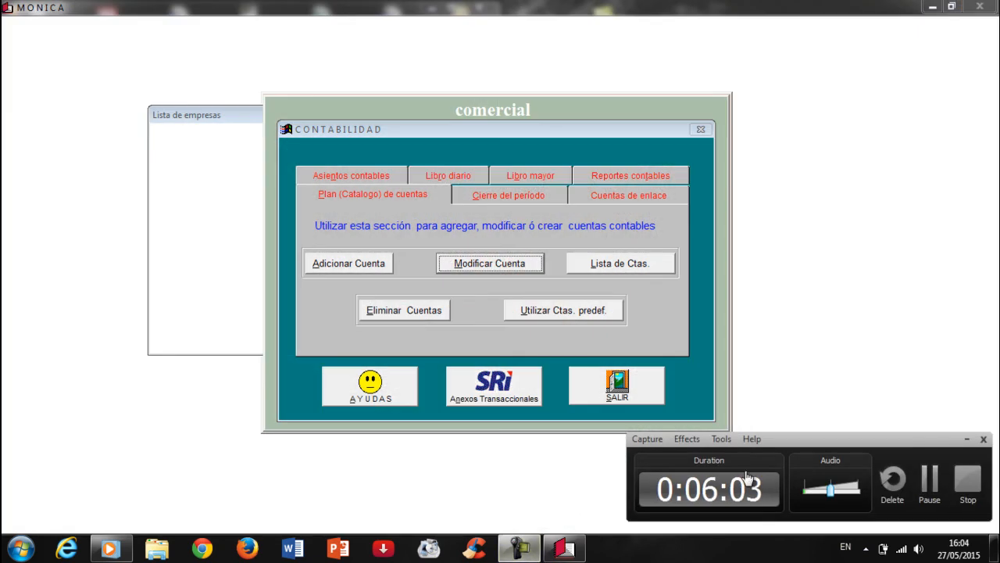
left_click(967, 439)
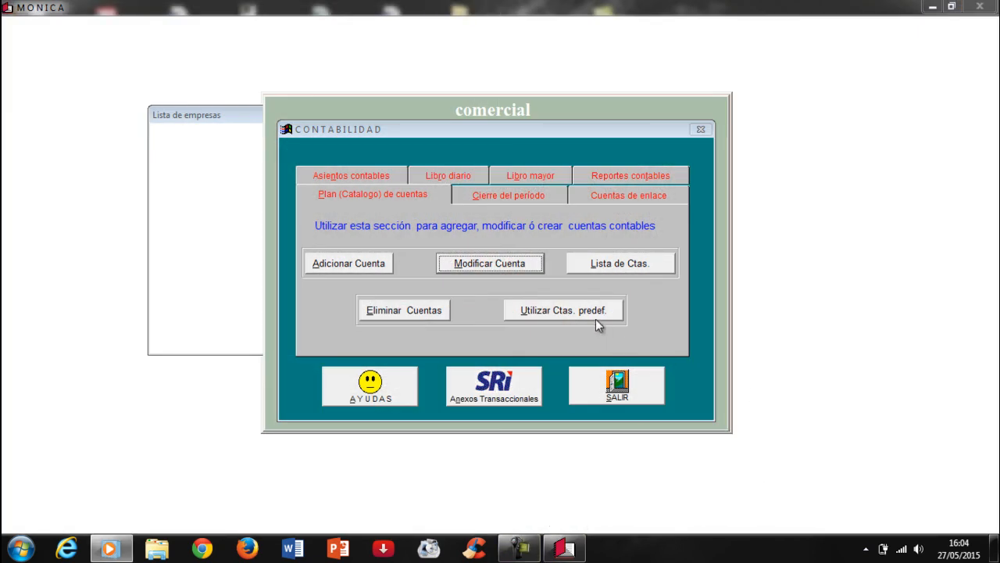
Add the predefined accounts table to comercial with Utilizar Ctas. predef., confirming SI
left_click(553, 312)
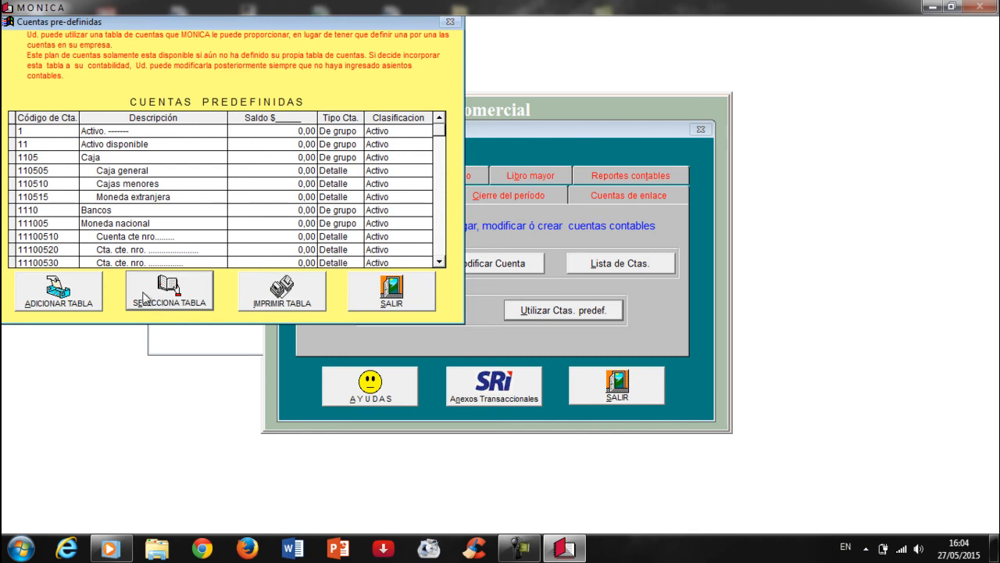
left_click(60, 312)
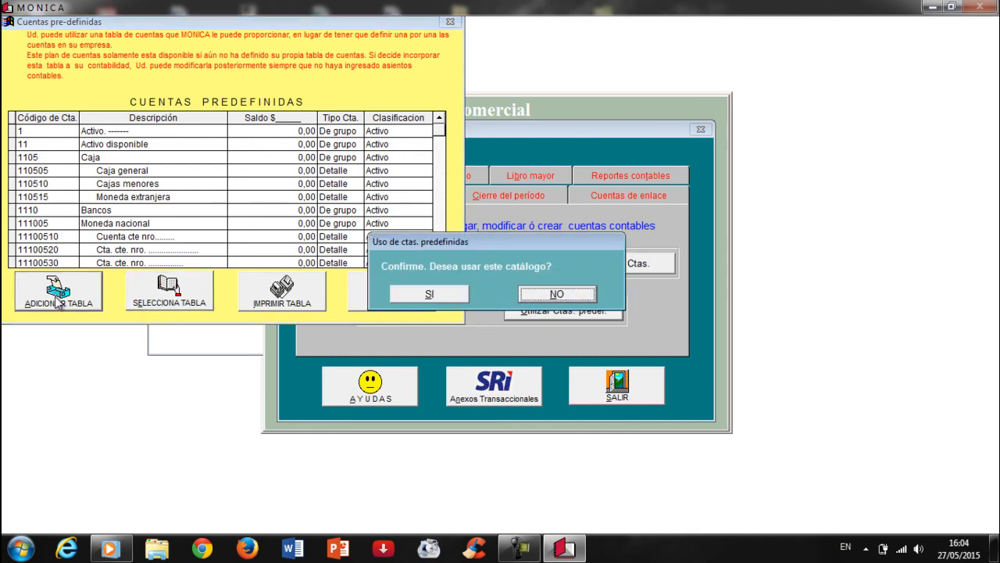
left_click(414, 298)
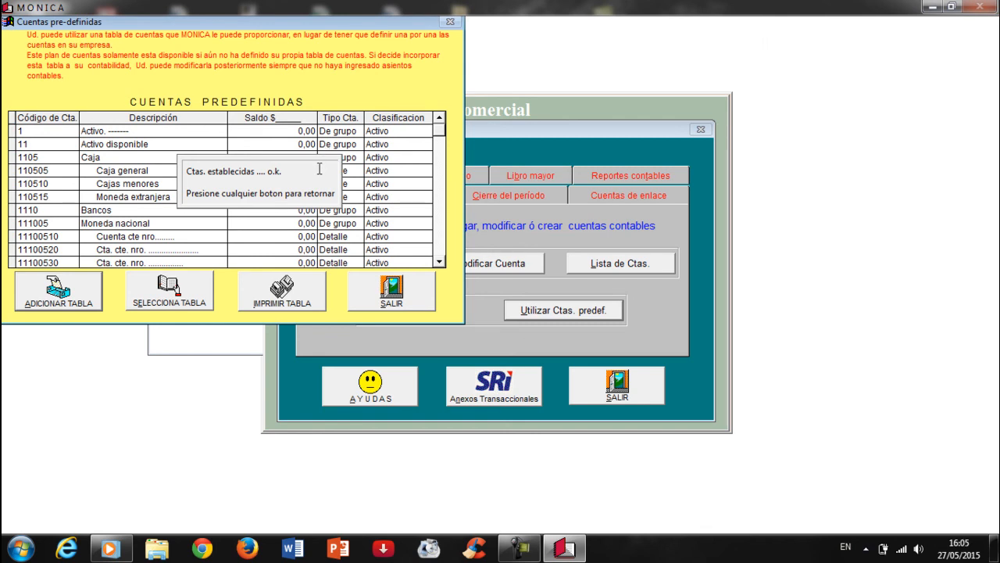
left_click(298, 179)
Close the predefined accounts window, accounting module and company menu back to the start screen
left_click_drag(327, 21, 519, 72)
left_click(600, 348)
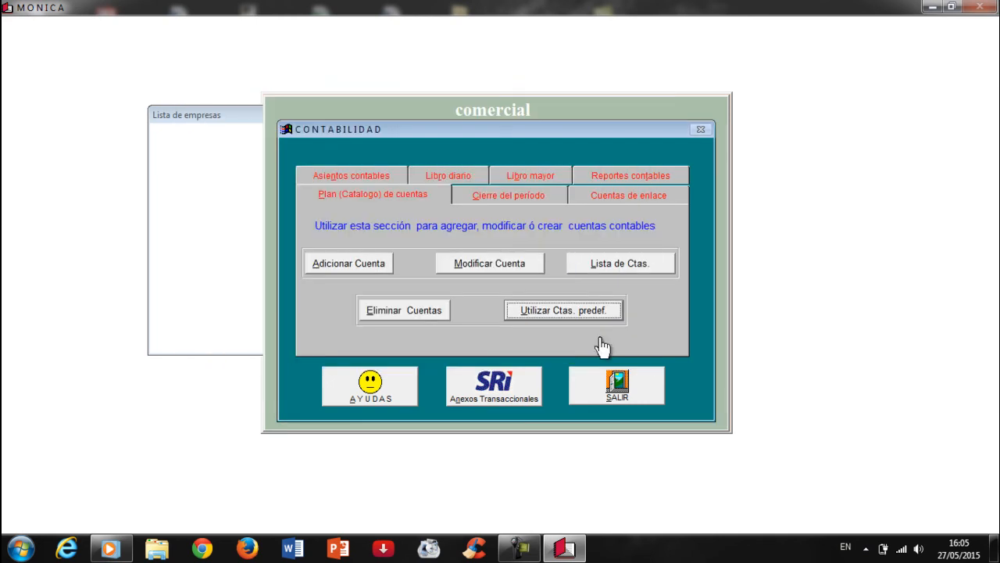
left_click(611, 386)
left_click(634, 374)
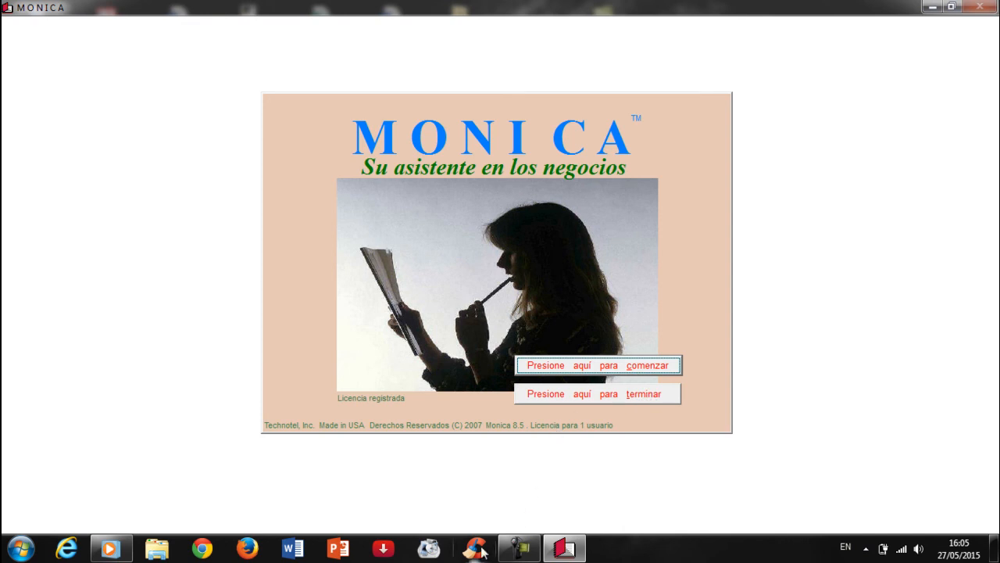
left_click(519, 548)
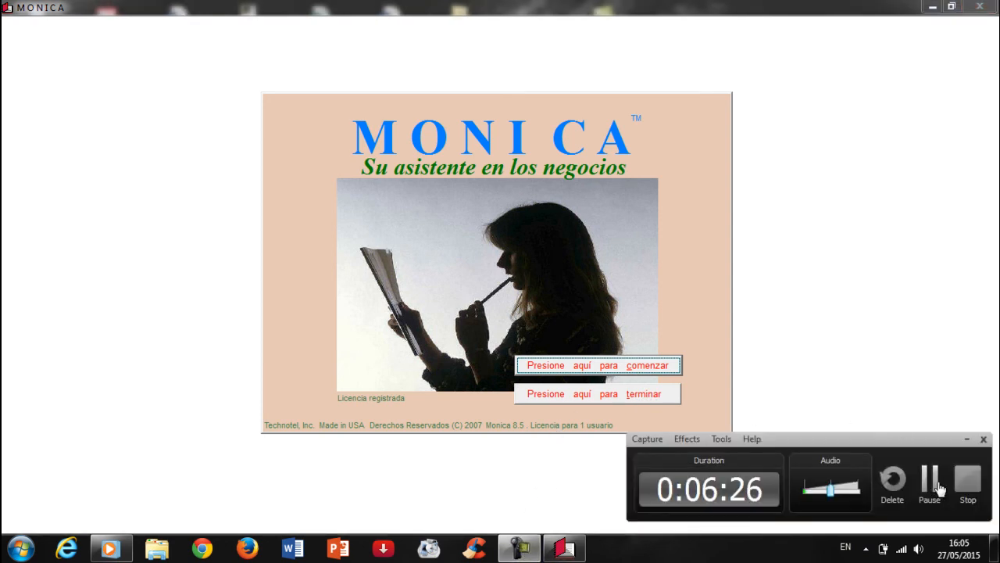